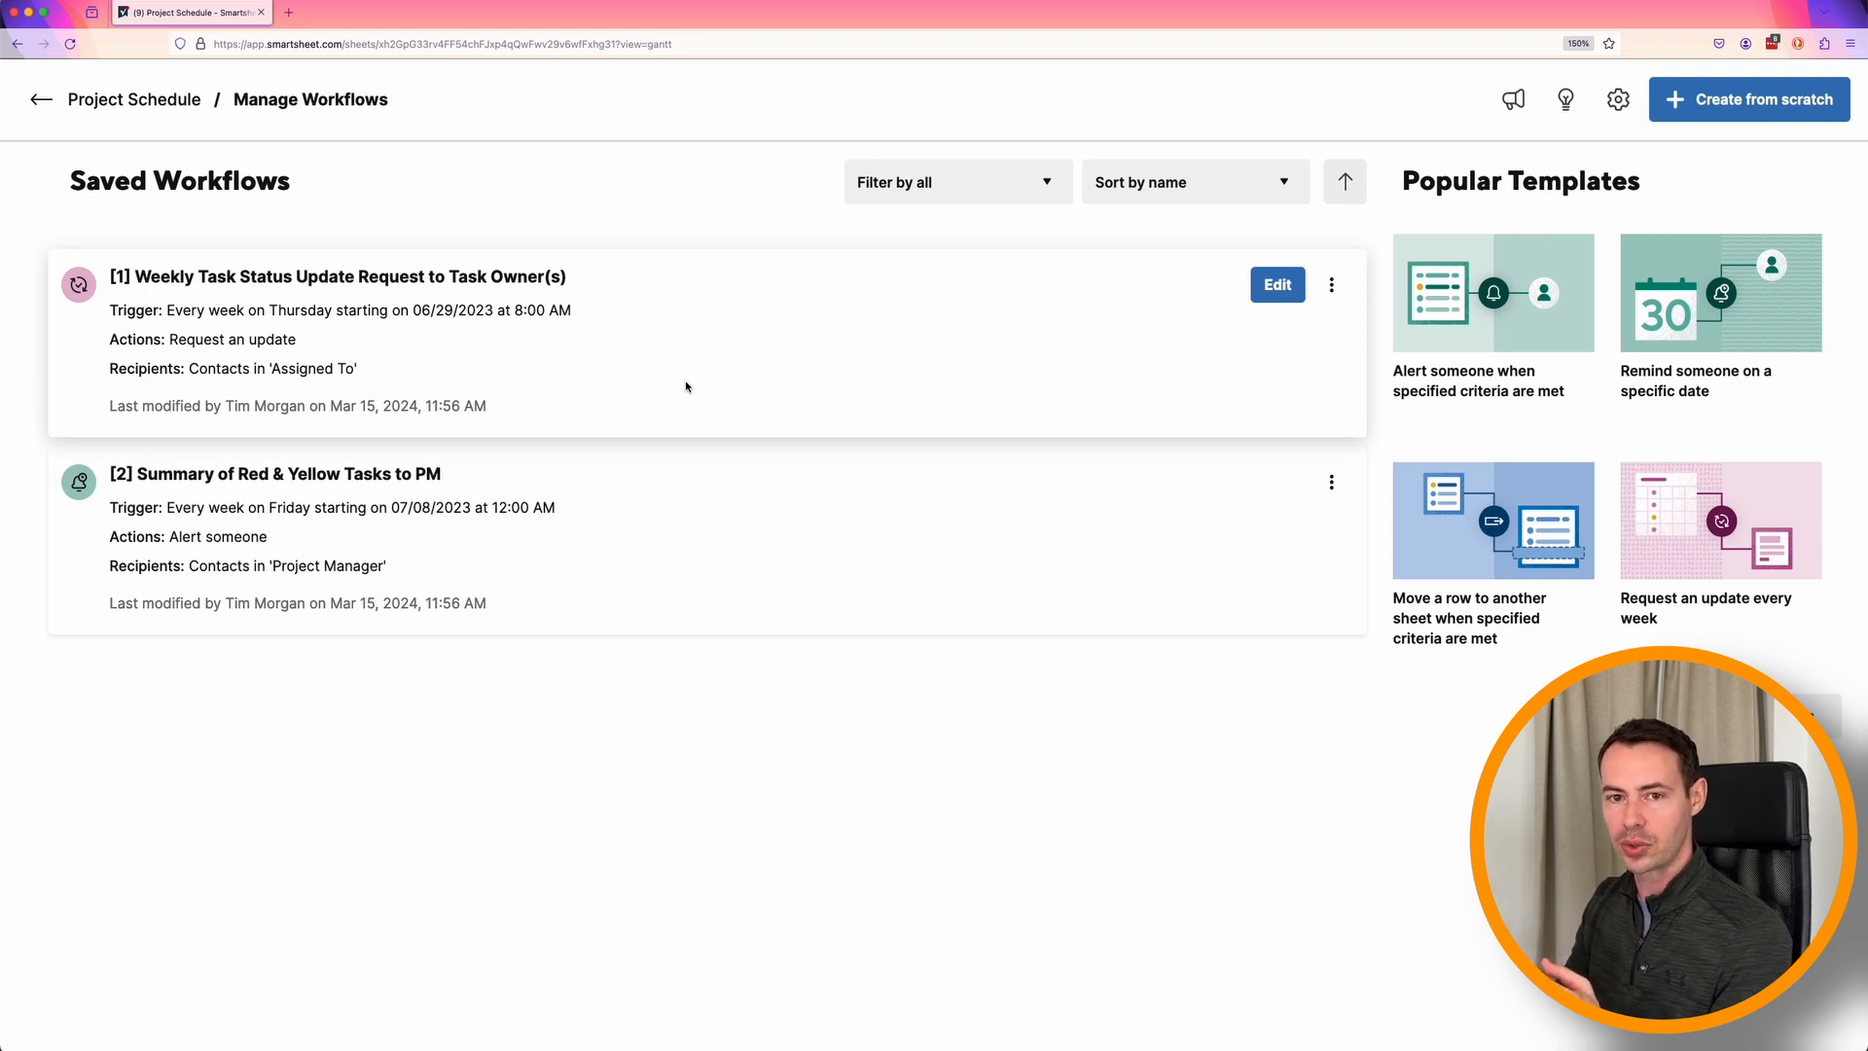
Examine the trigger, conditions, recipients and customized message fields of the Weekly Task Status Update Request workflow, then close it unchanged.
{"action": "left_click", "coordinate": [1277, 288]}
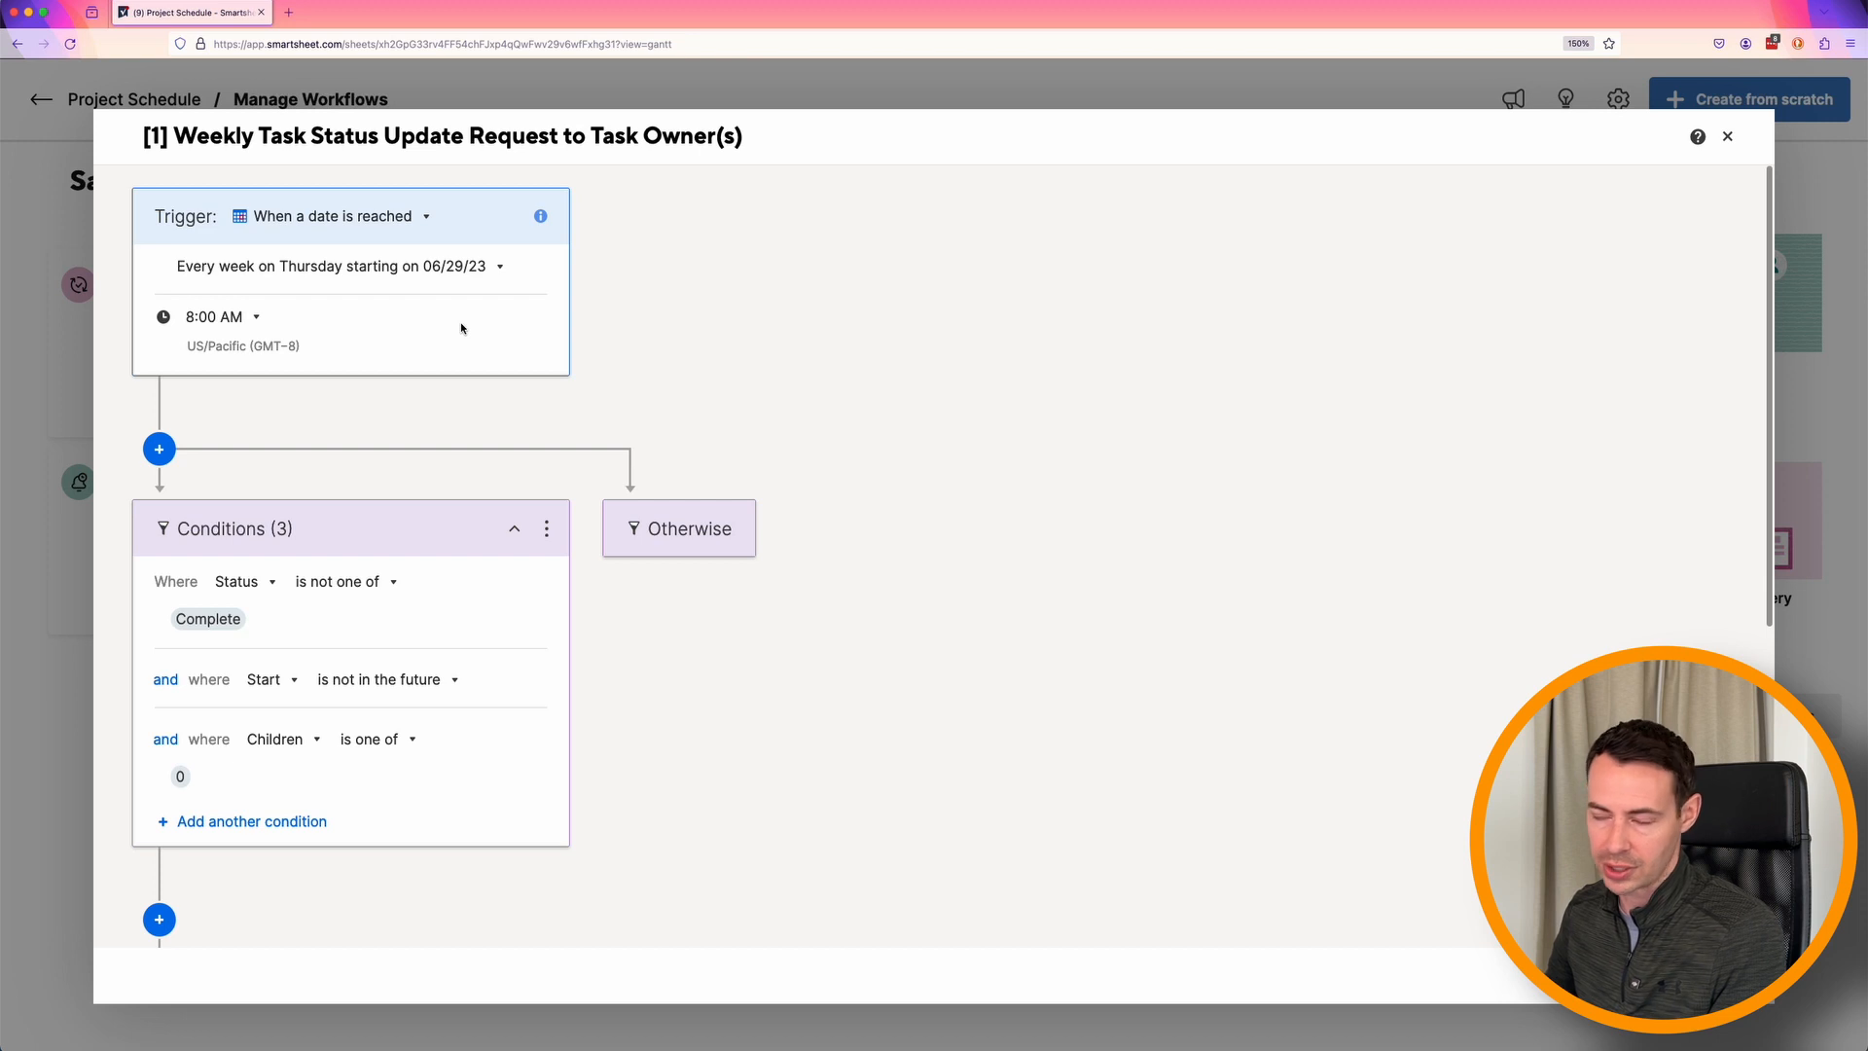
{"action": "scroll", "coordinate": [827, 521], "scroll_direction": "down", "scroll_amount": 1}
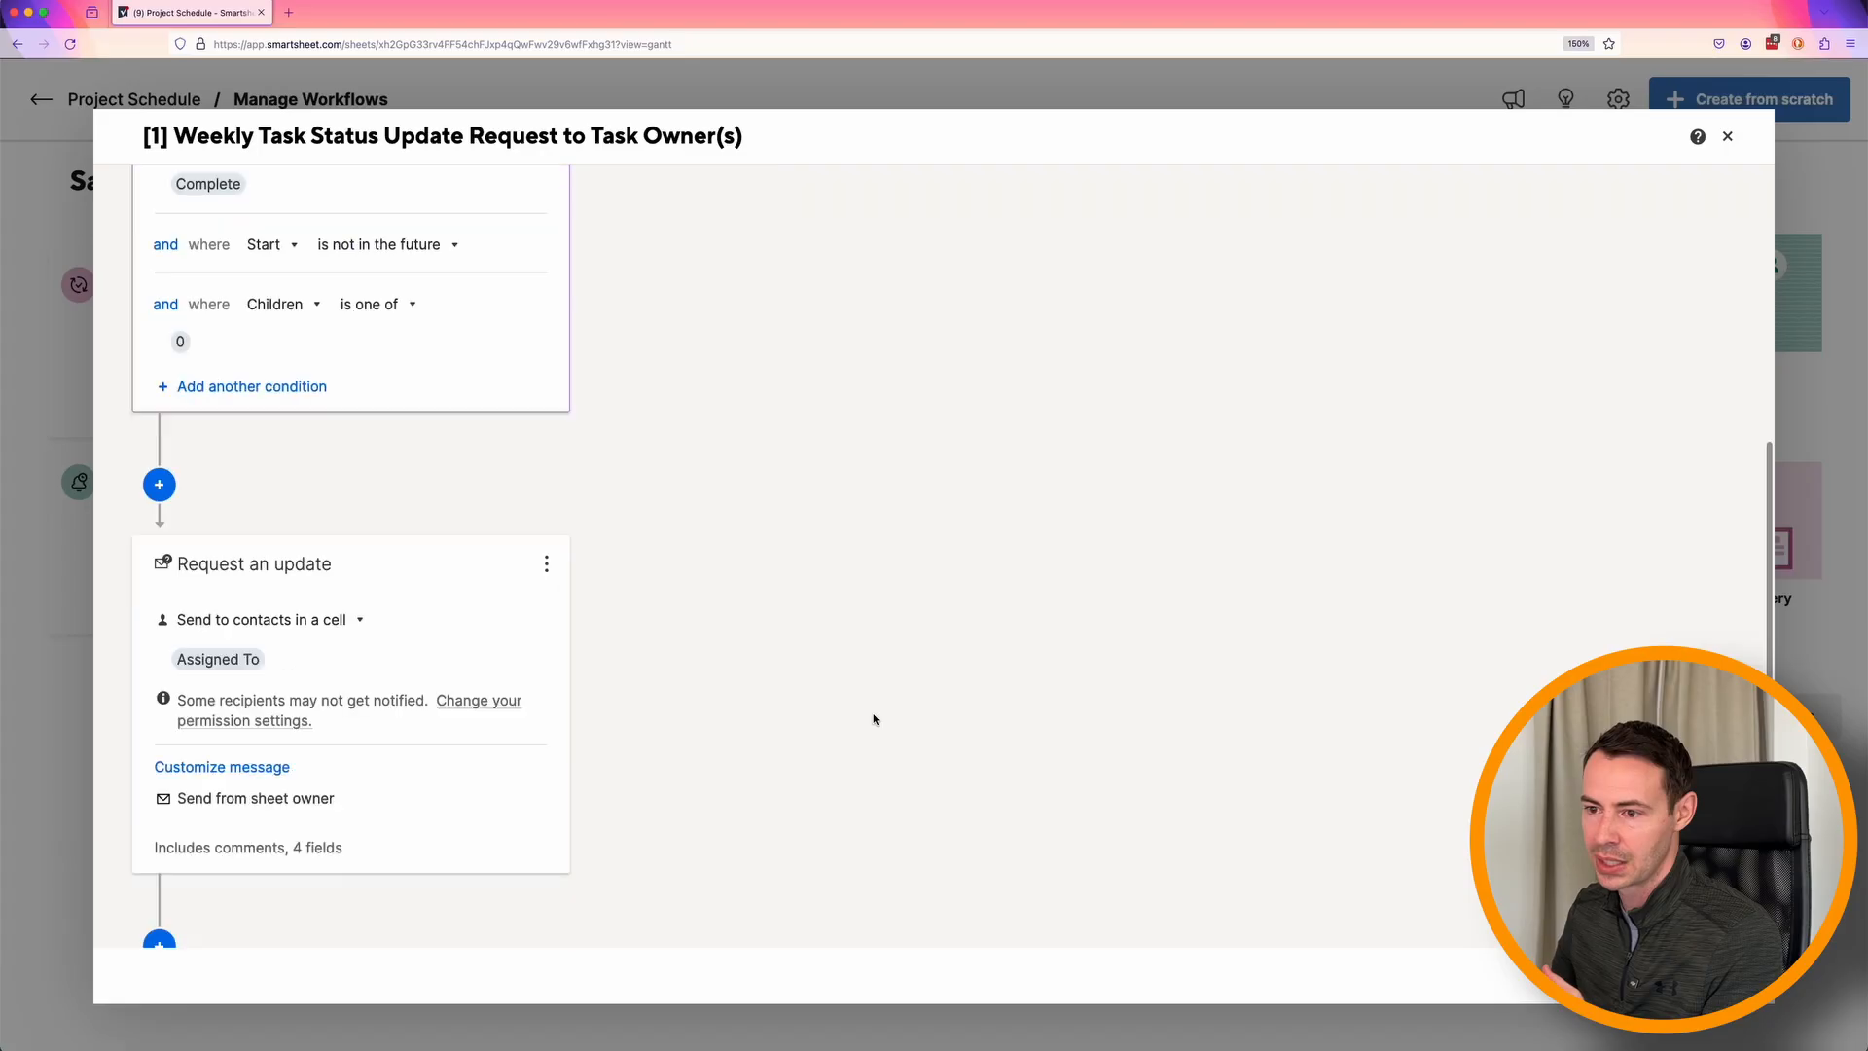
{"action": "scroll", "coordinate": [873, 719], "scroll_direction": "down", "scroll_amount": 2}
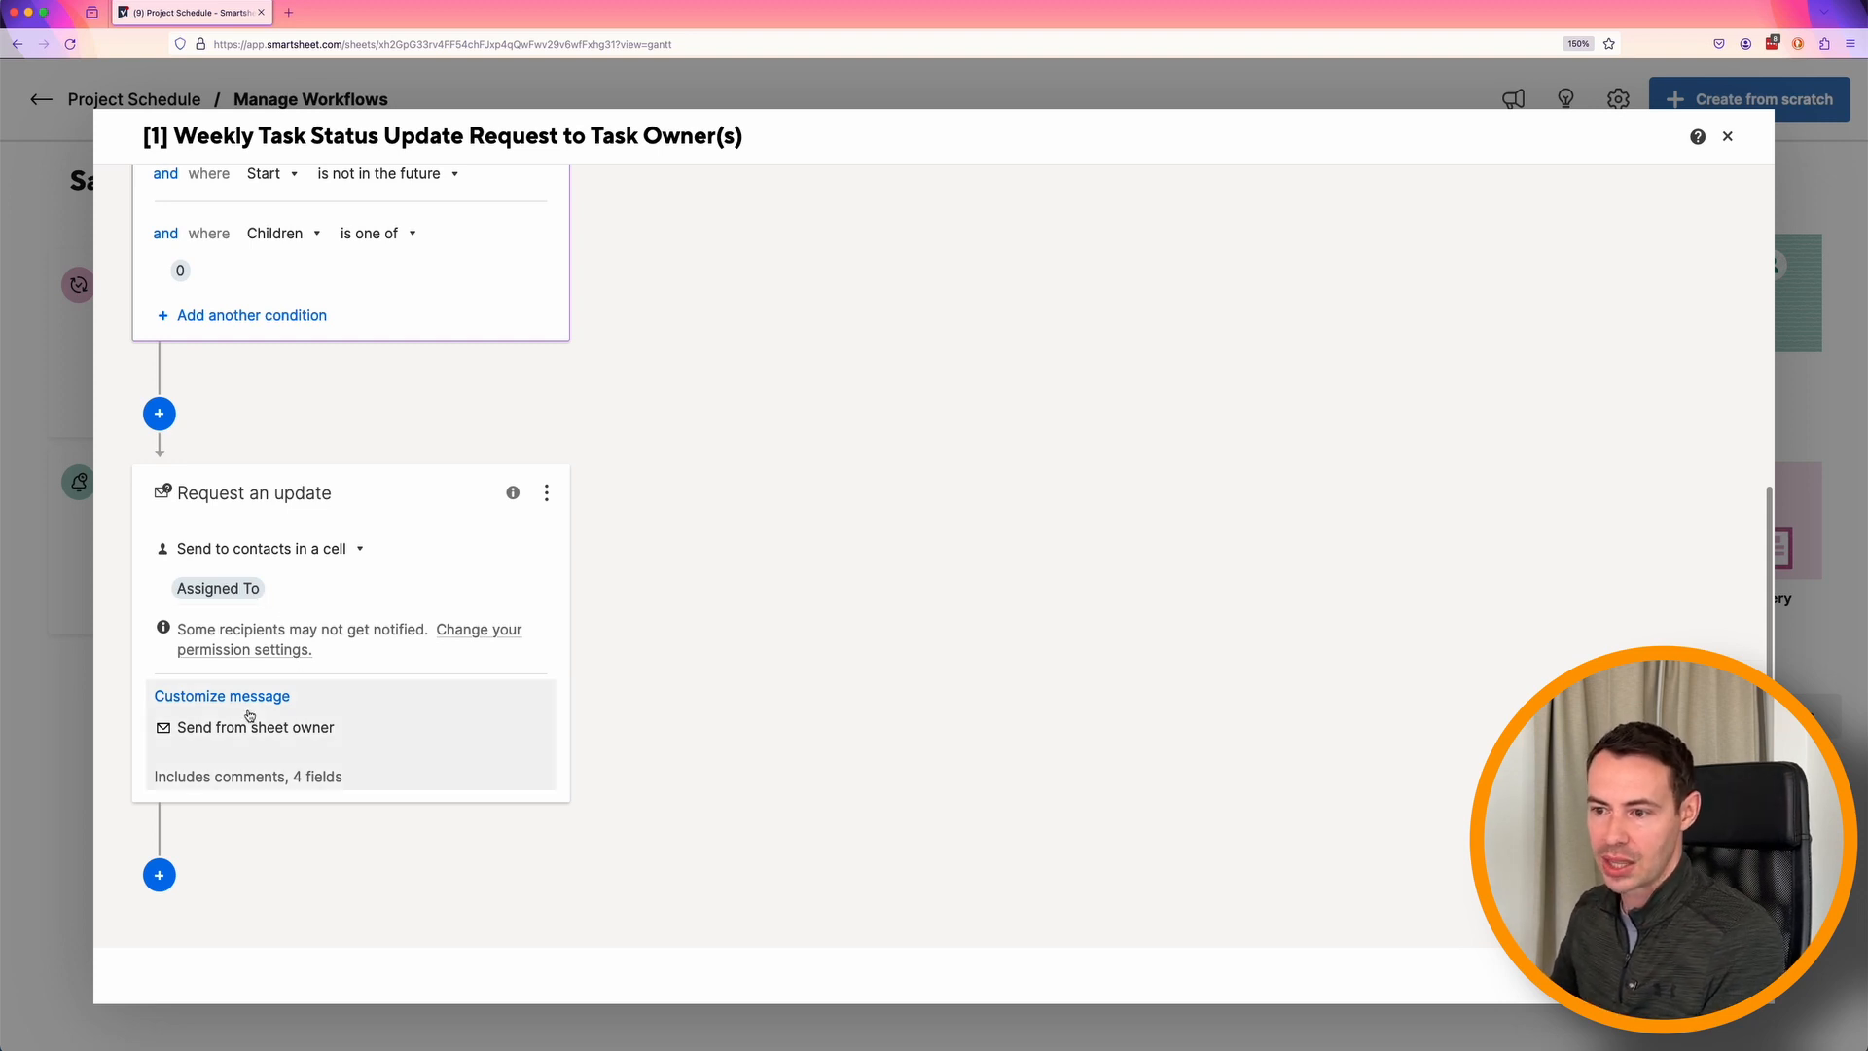
{"action": "left_click", "coordinate": [273, 780]}
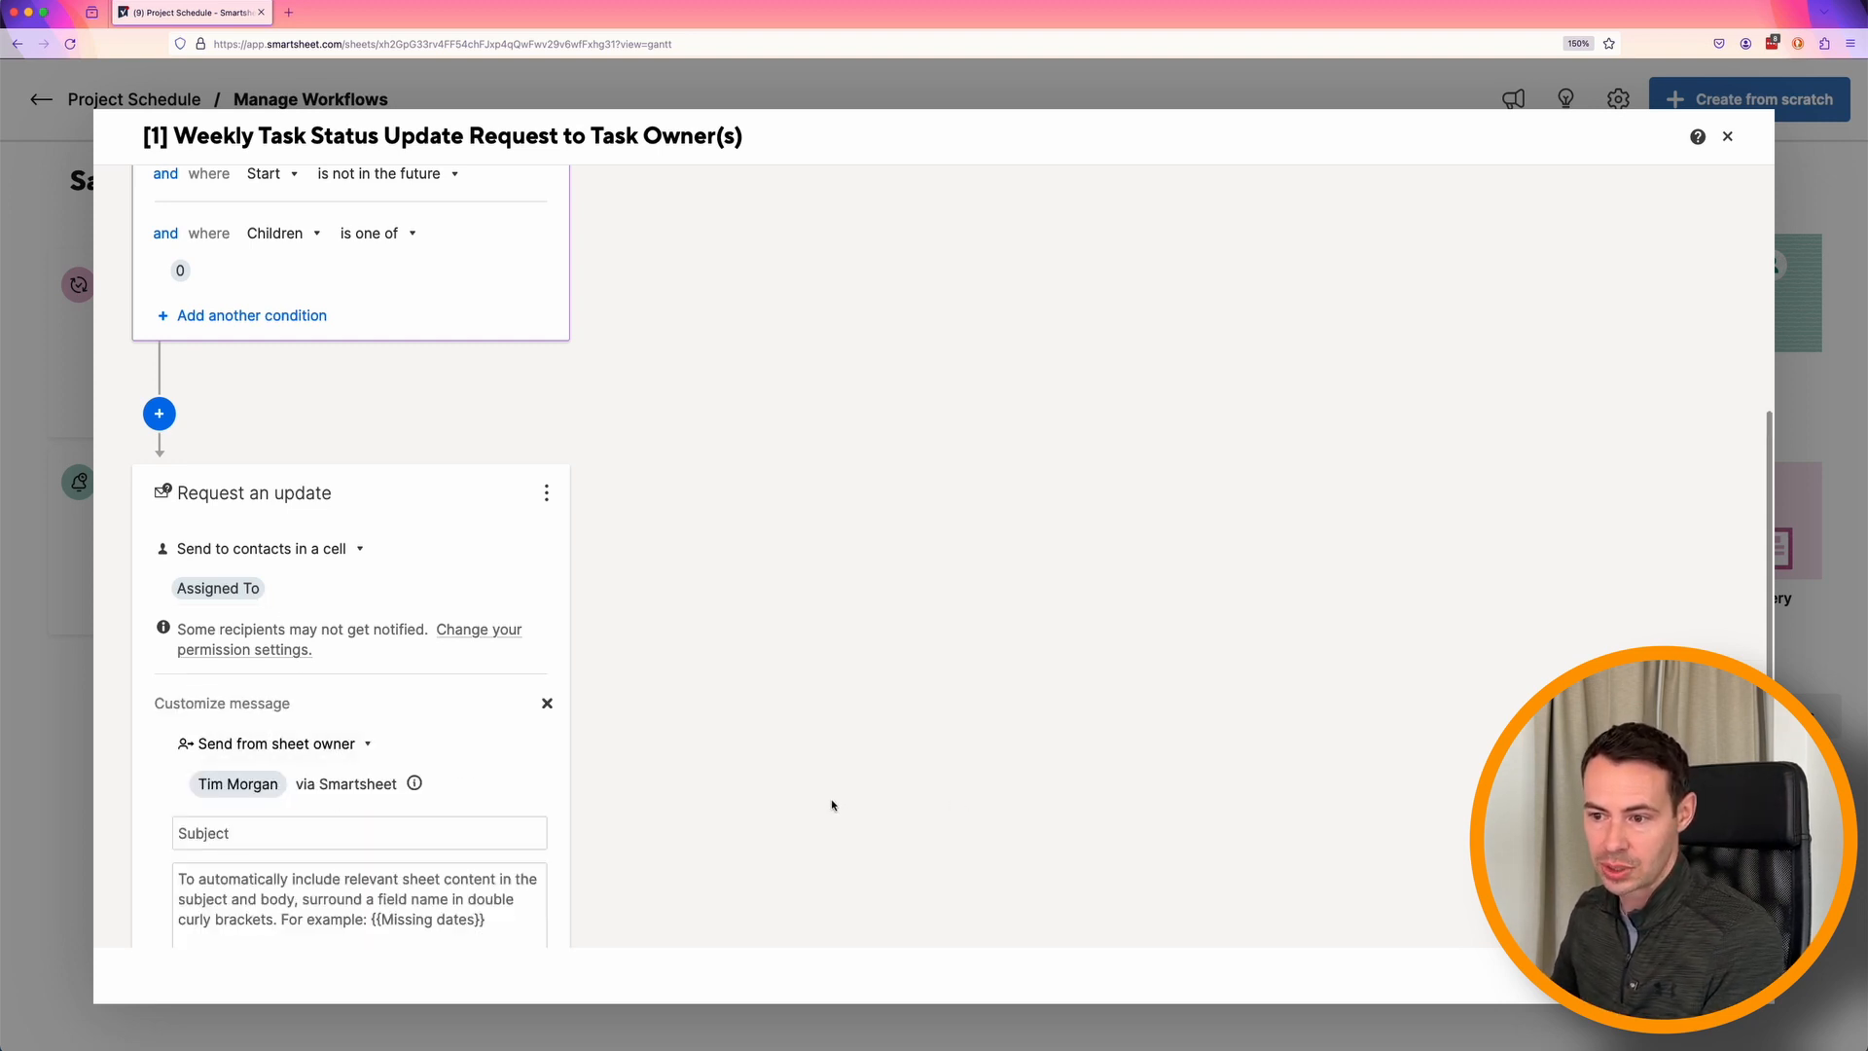
{"action": "scroll", "coordinate": [832, 805], "scroll_direction": "down", "scroll_amount": 5}
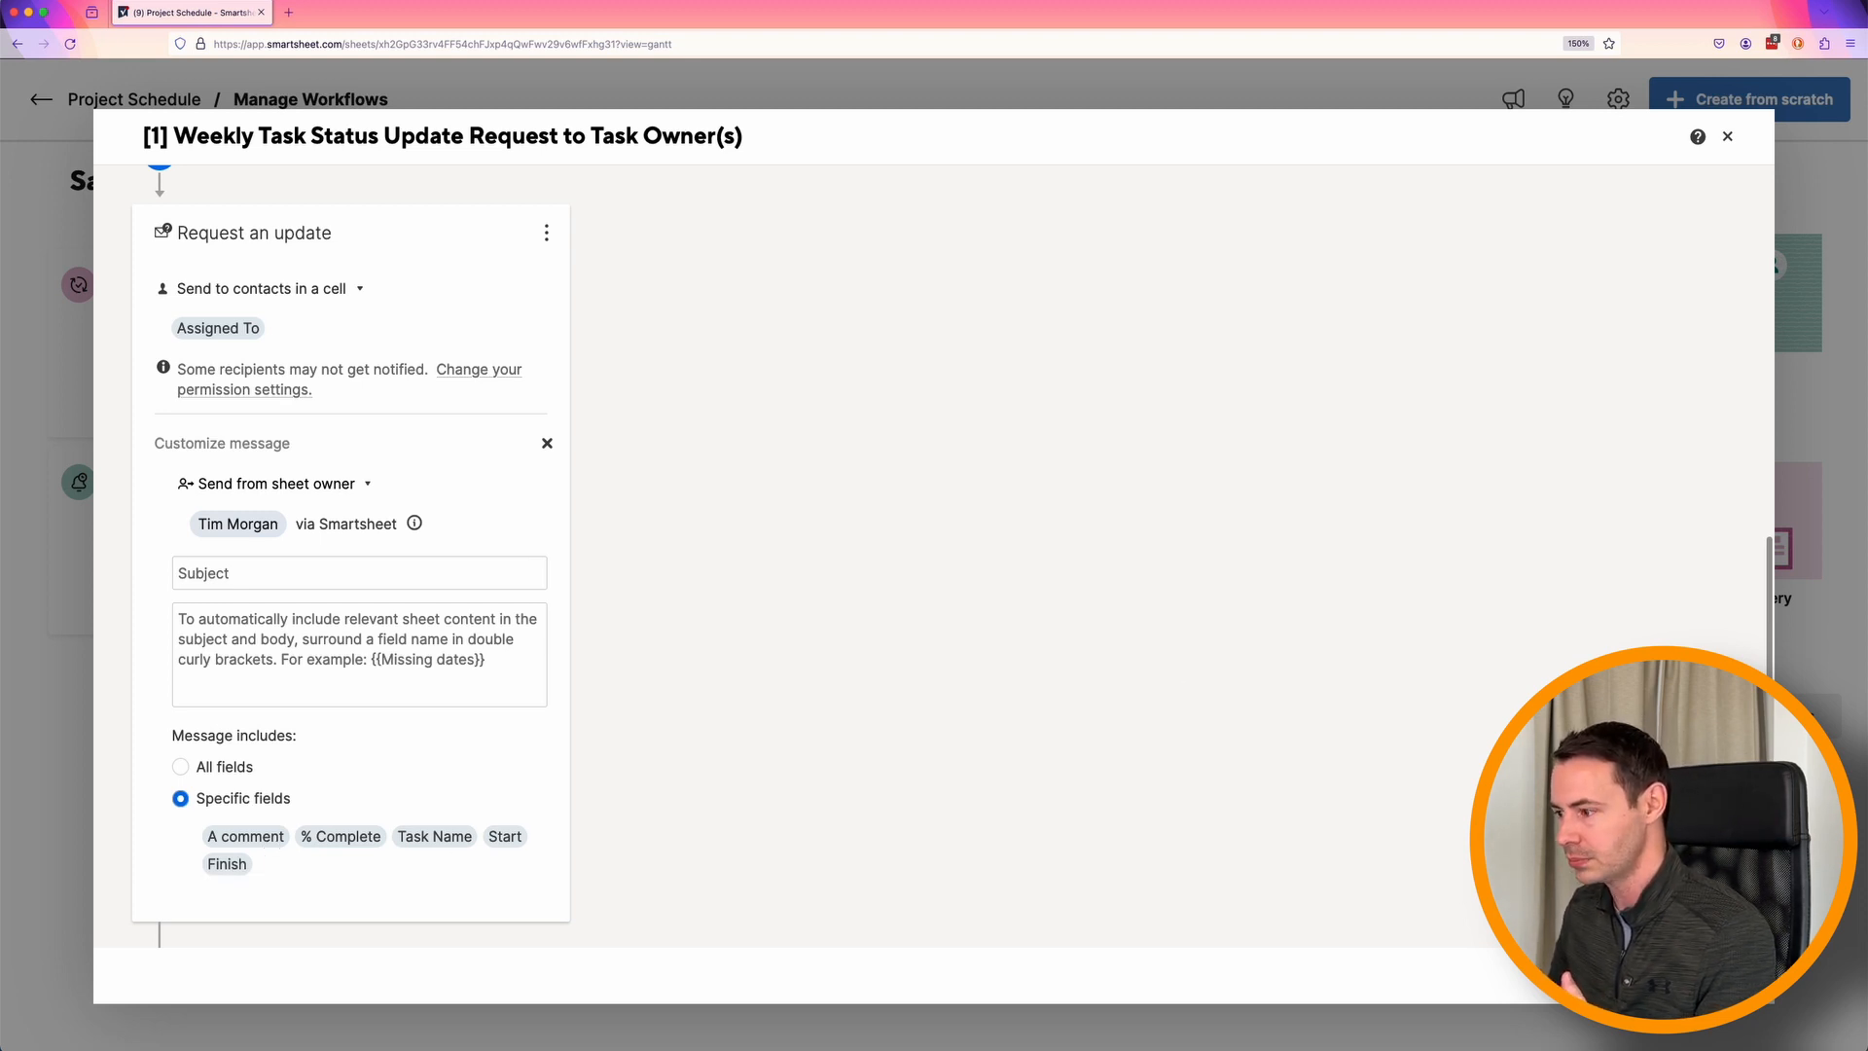
{"action": "key", "text": "Escape"}
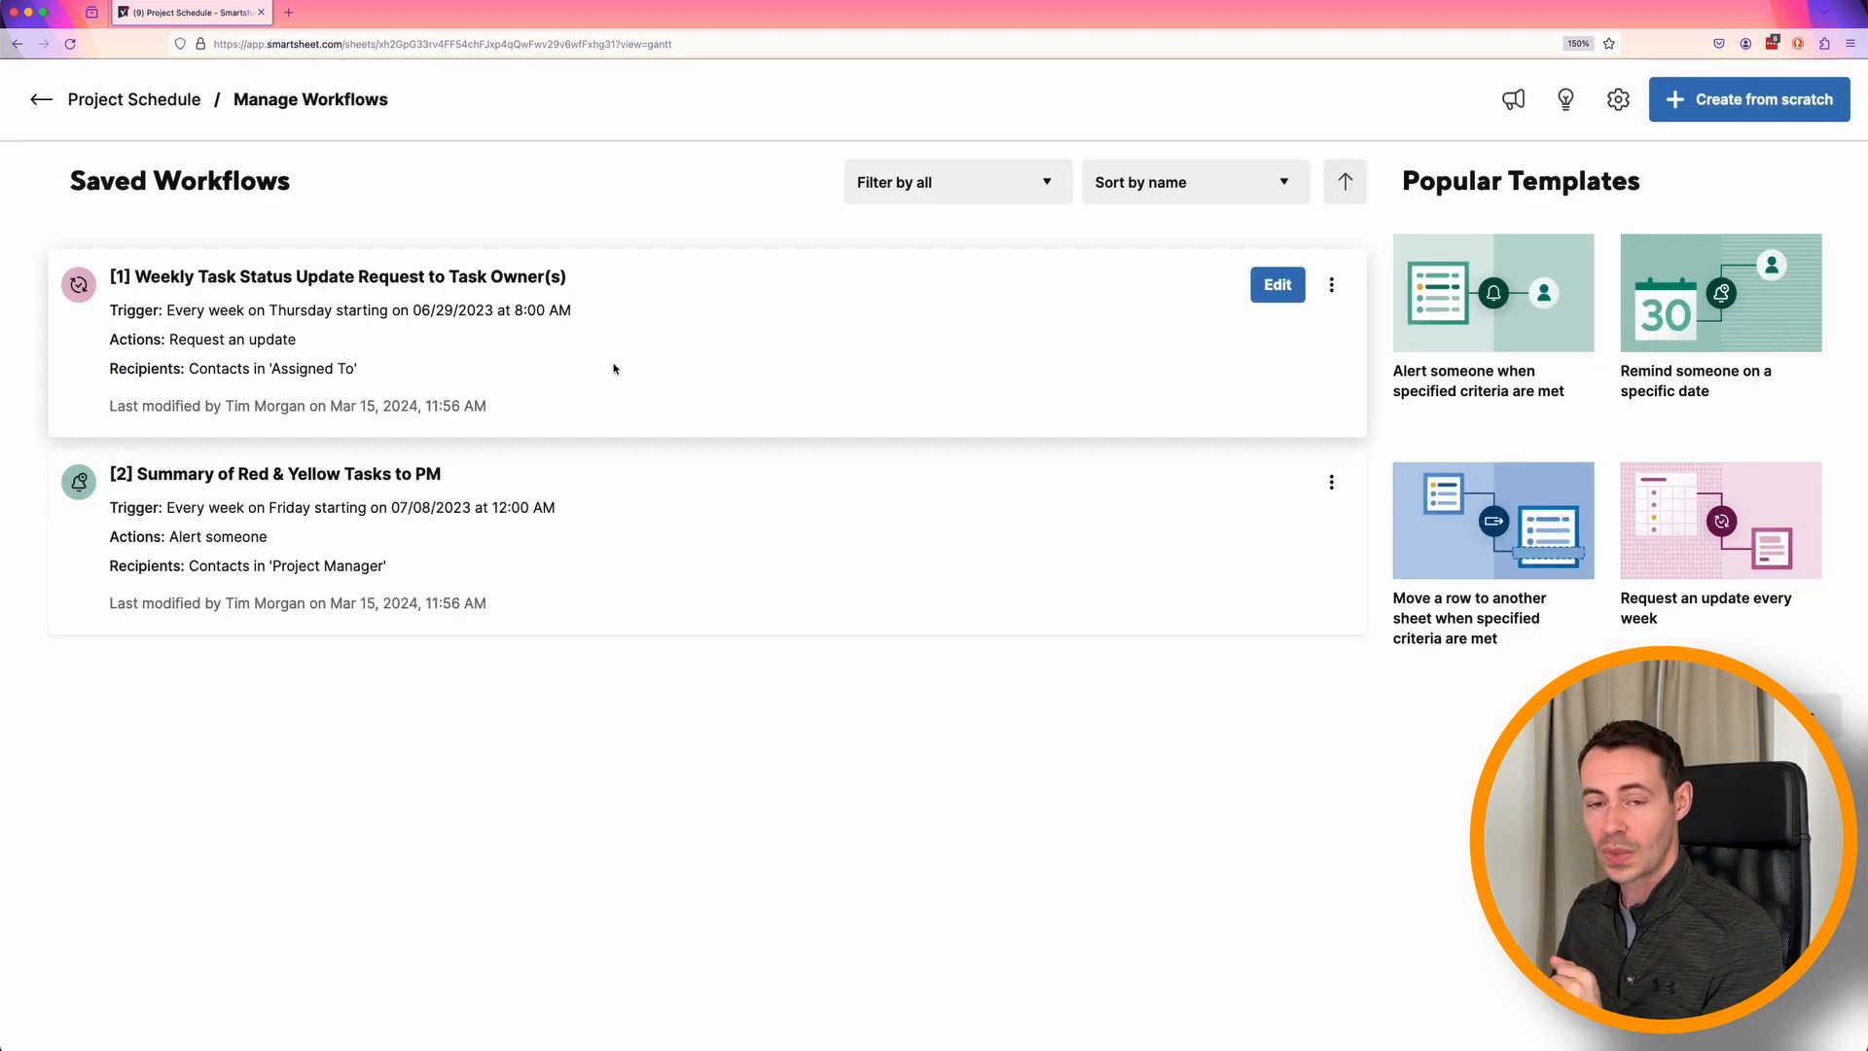
Run the Weekly Task Status Update Request workflow now on the entire sheet, with notifications sent to yourself instead of the assigned contacts.
{"action": "left_click", "coordinate": [1332, 288]}
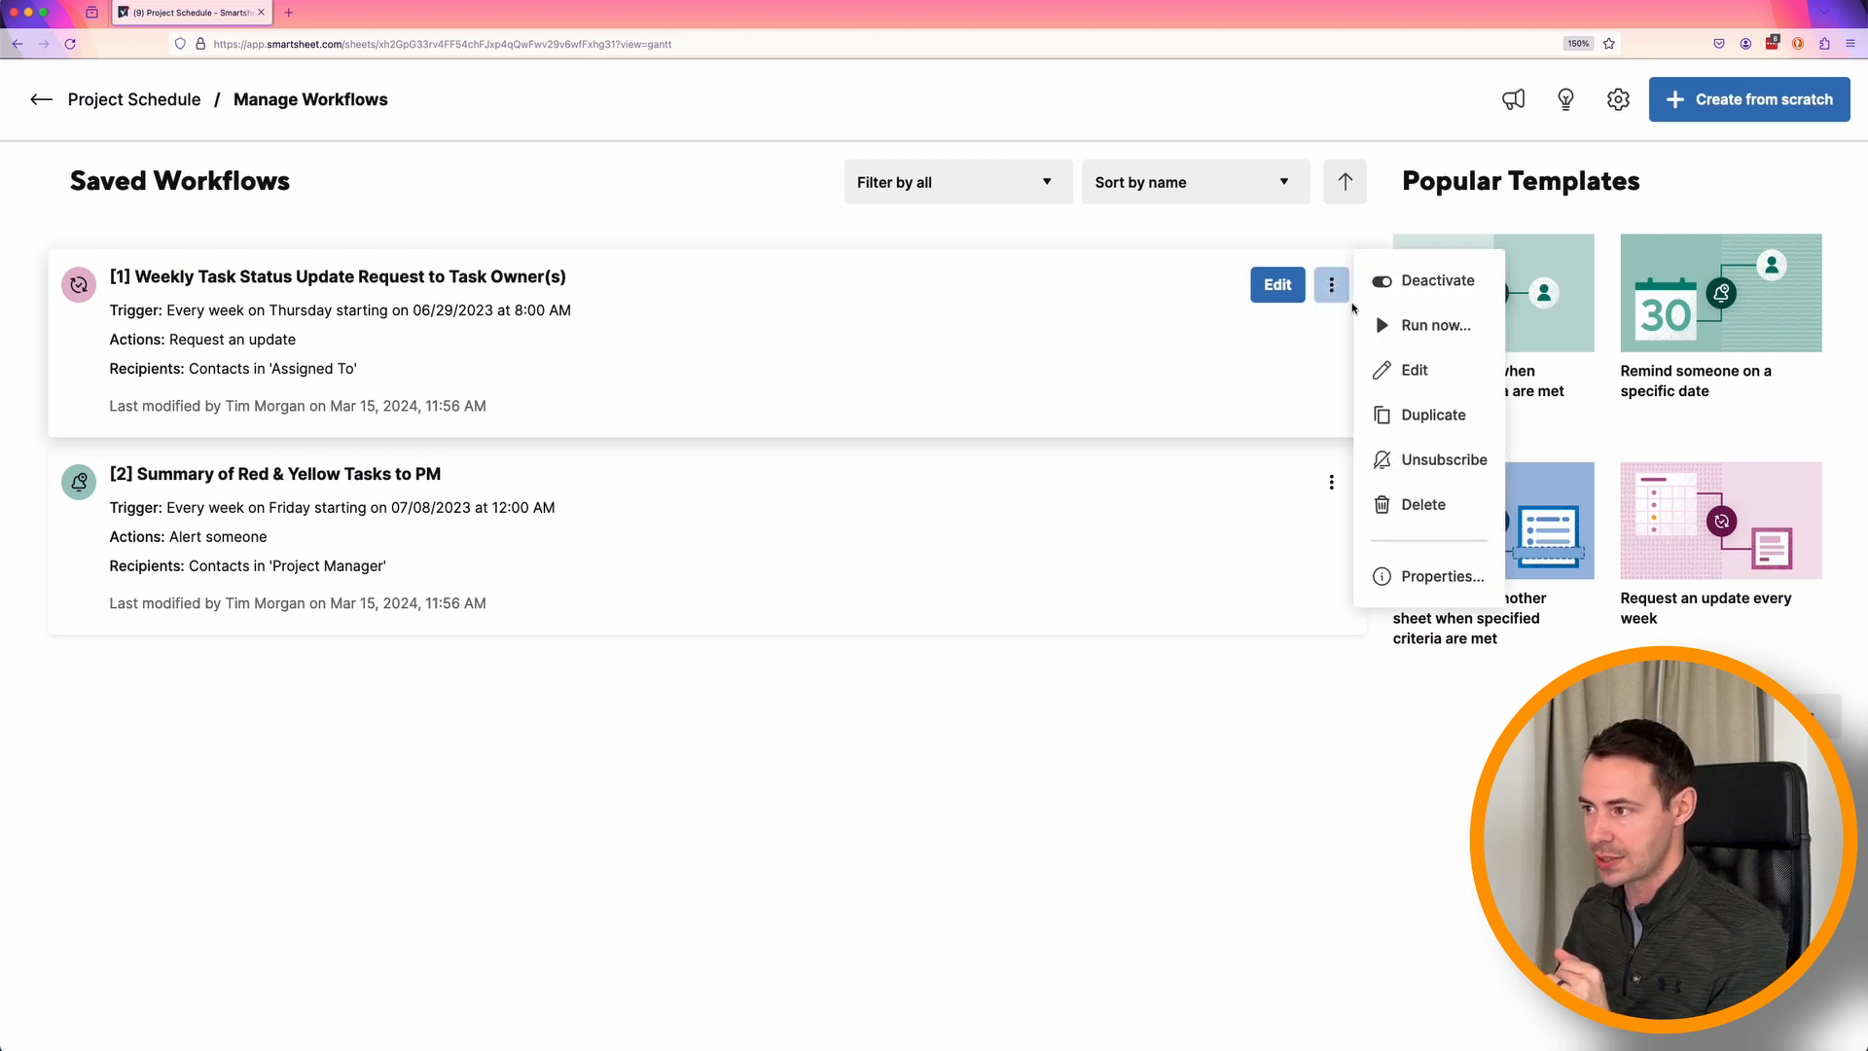
{"action": "left_click", "coordinate": [1423, 335]}
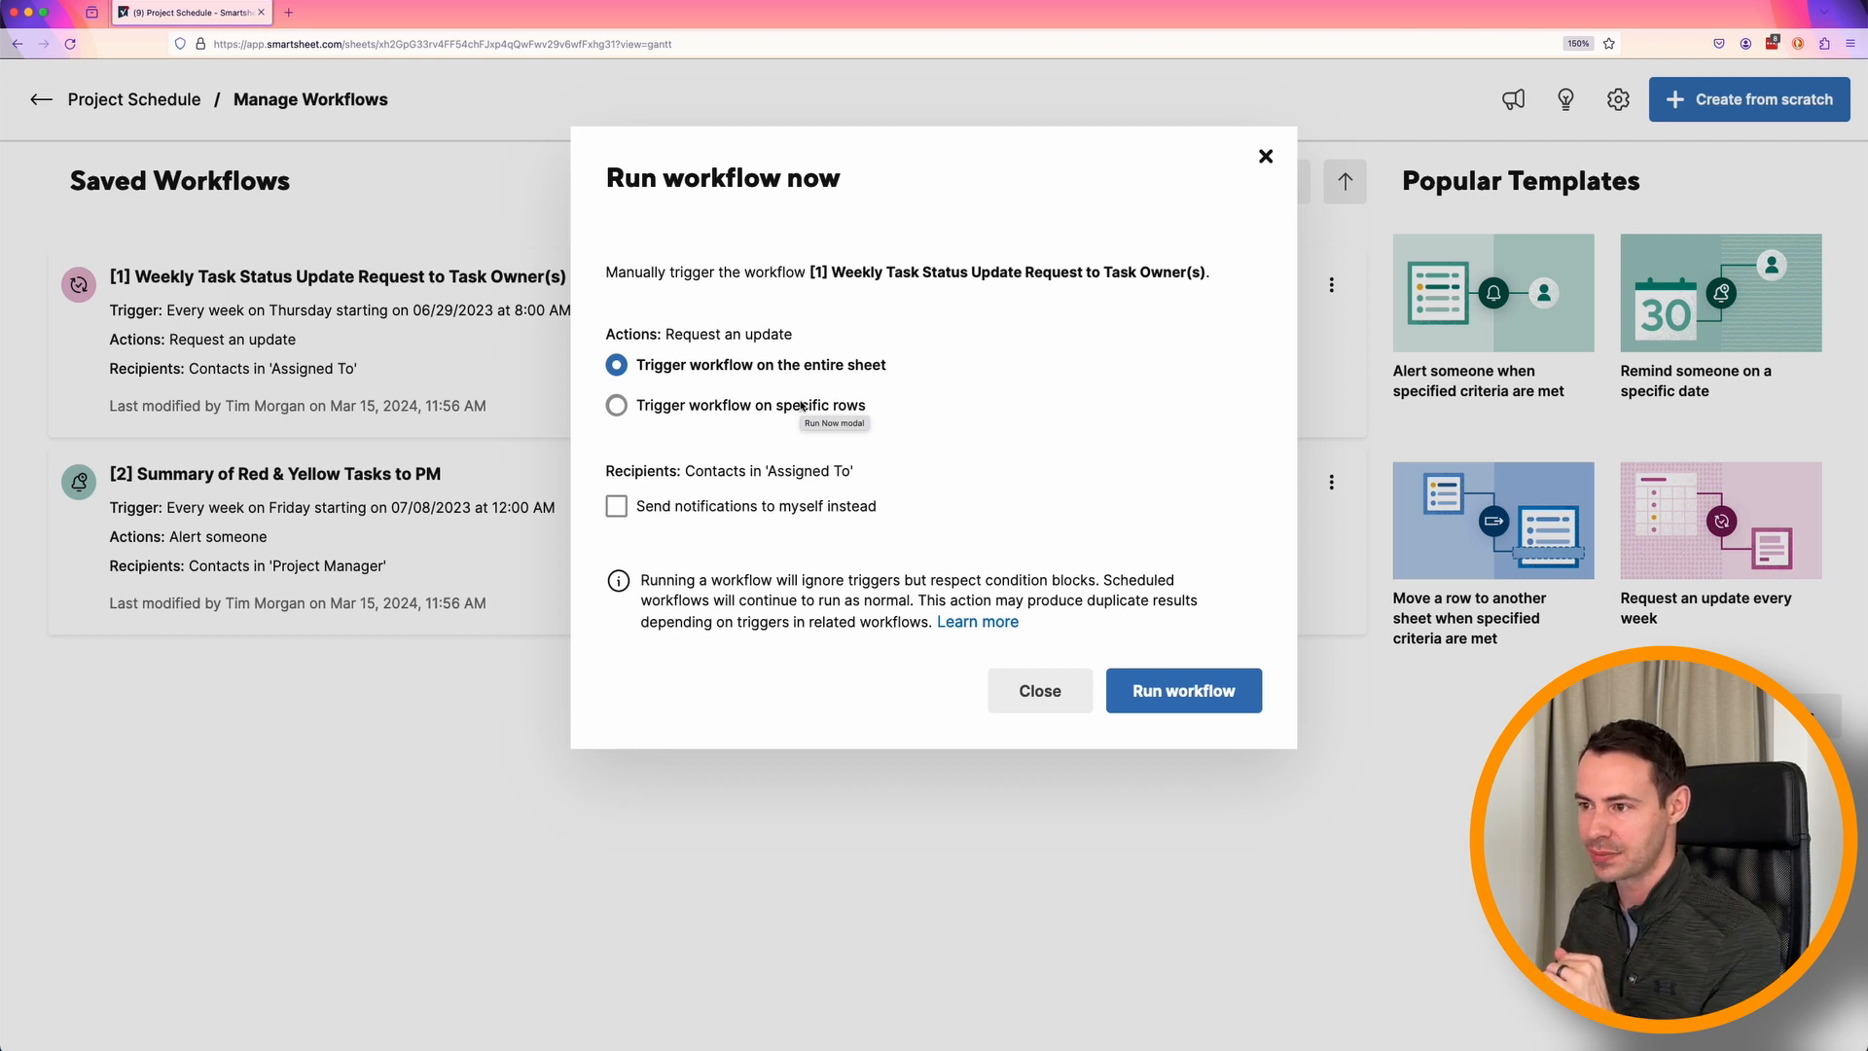
{"action": "left_click", "coordinate": [616, 509]}
{"action": "left_click", "coordinate": [1126, 692]}
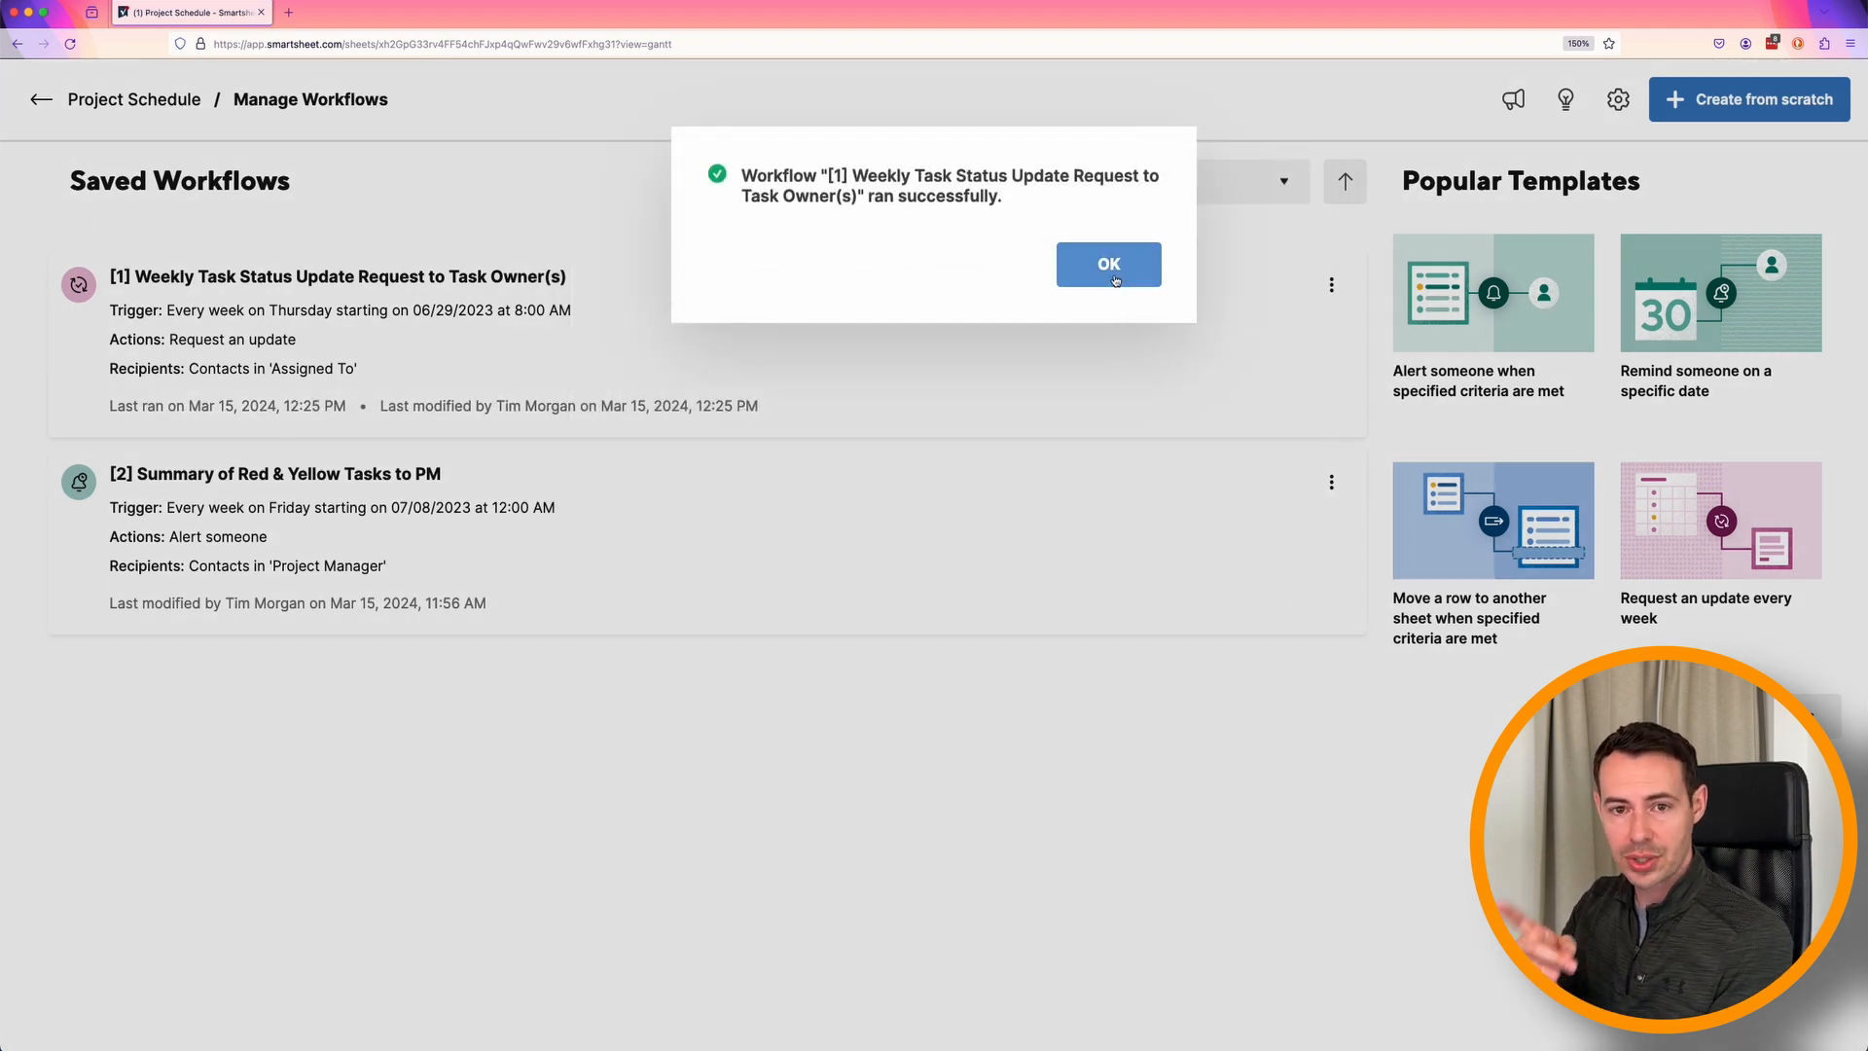
{"action": "left_click", "coordinate": [1116, 280]}
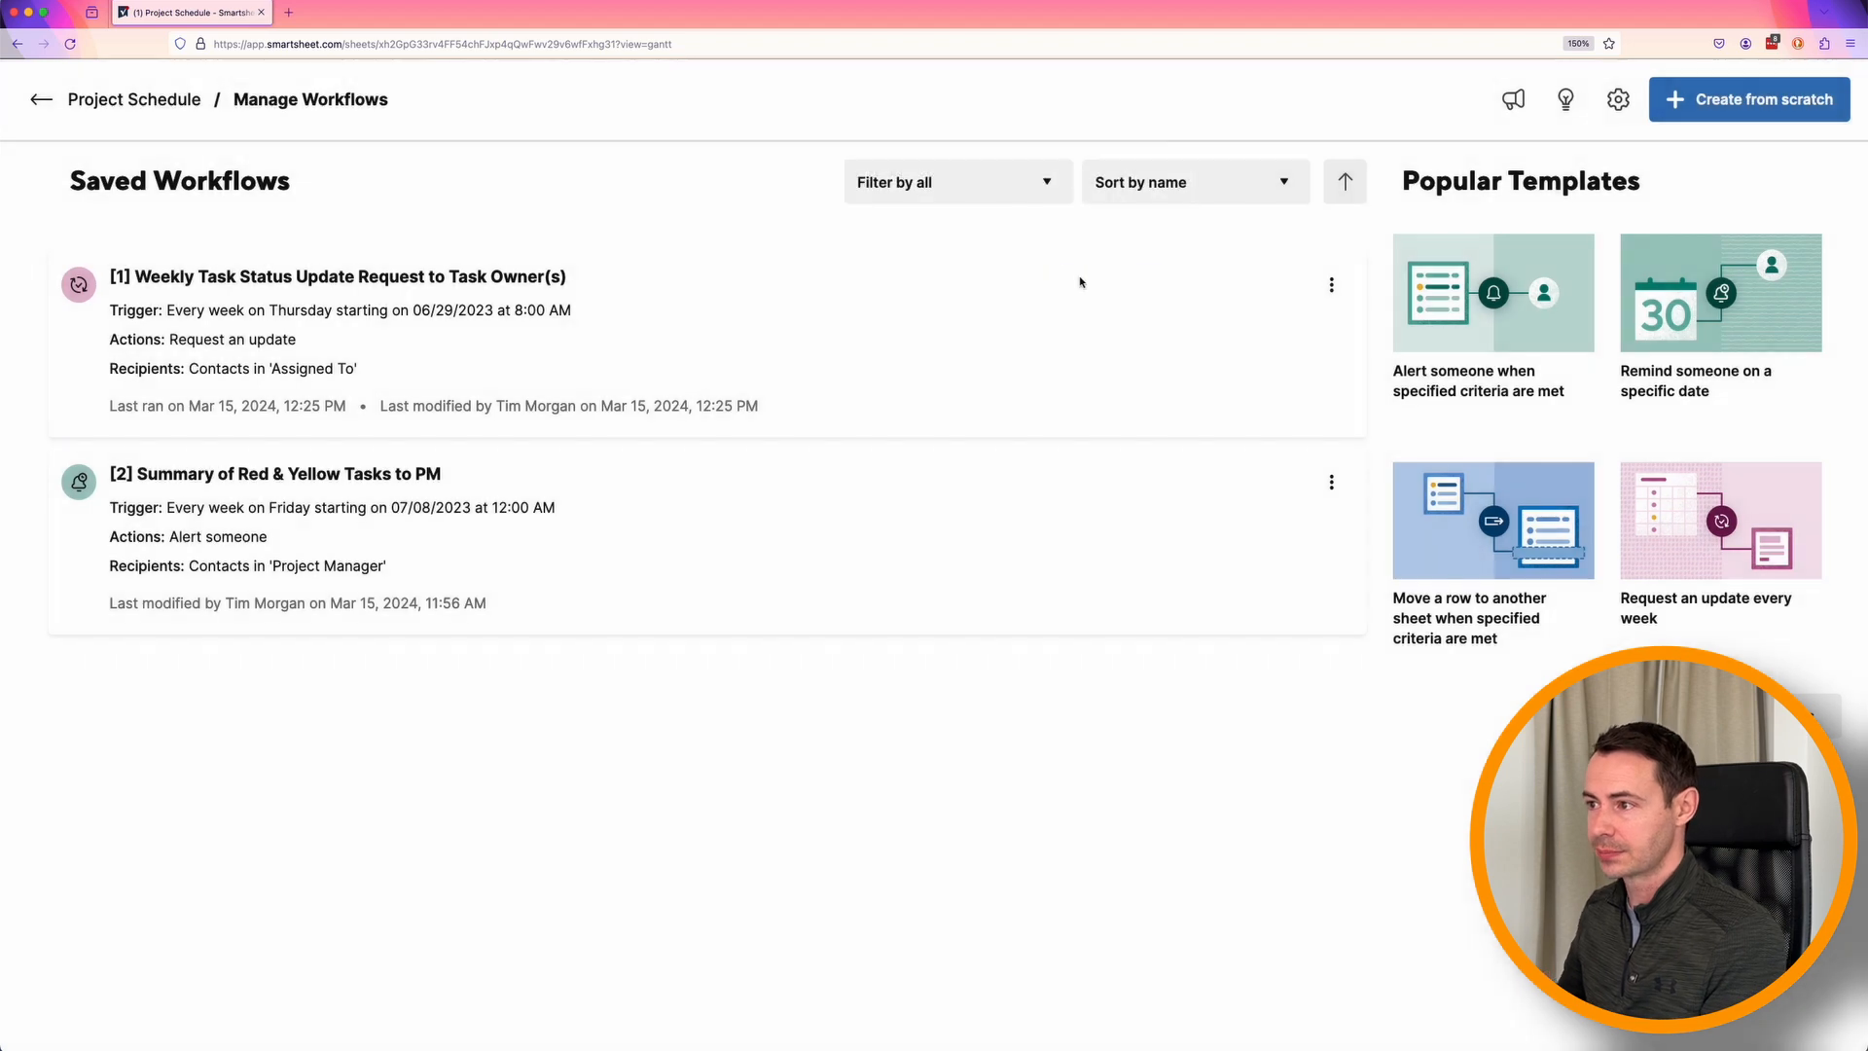
Return to the Project Schedule sheet and open the Application build update request from the notifications.
{"action": "left_click", "coordinate": [39, 100]}
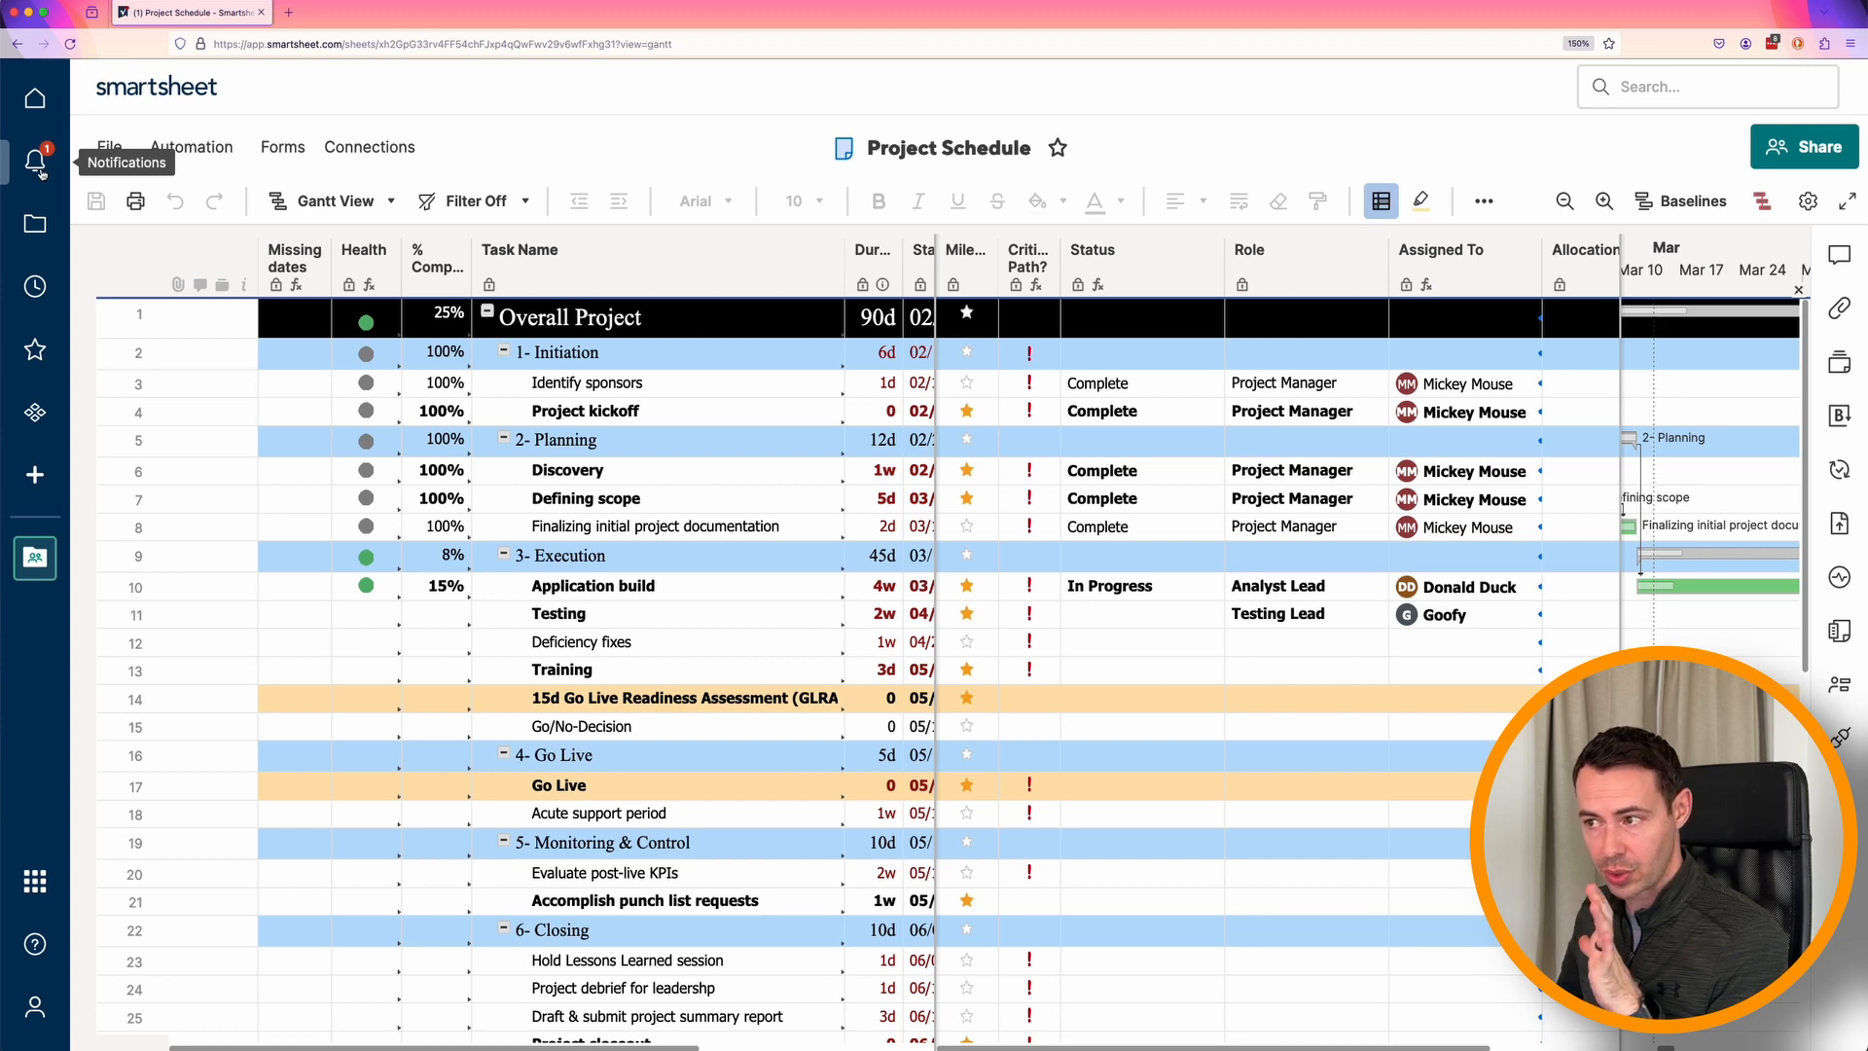
{"action": "left_click", "coordinate": [36, 161]}
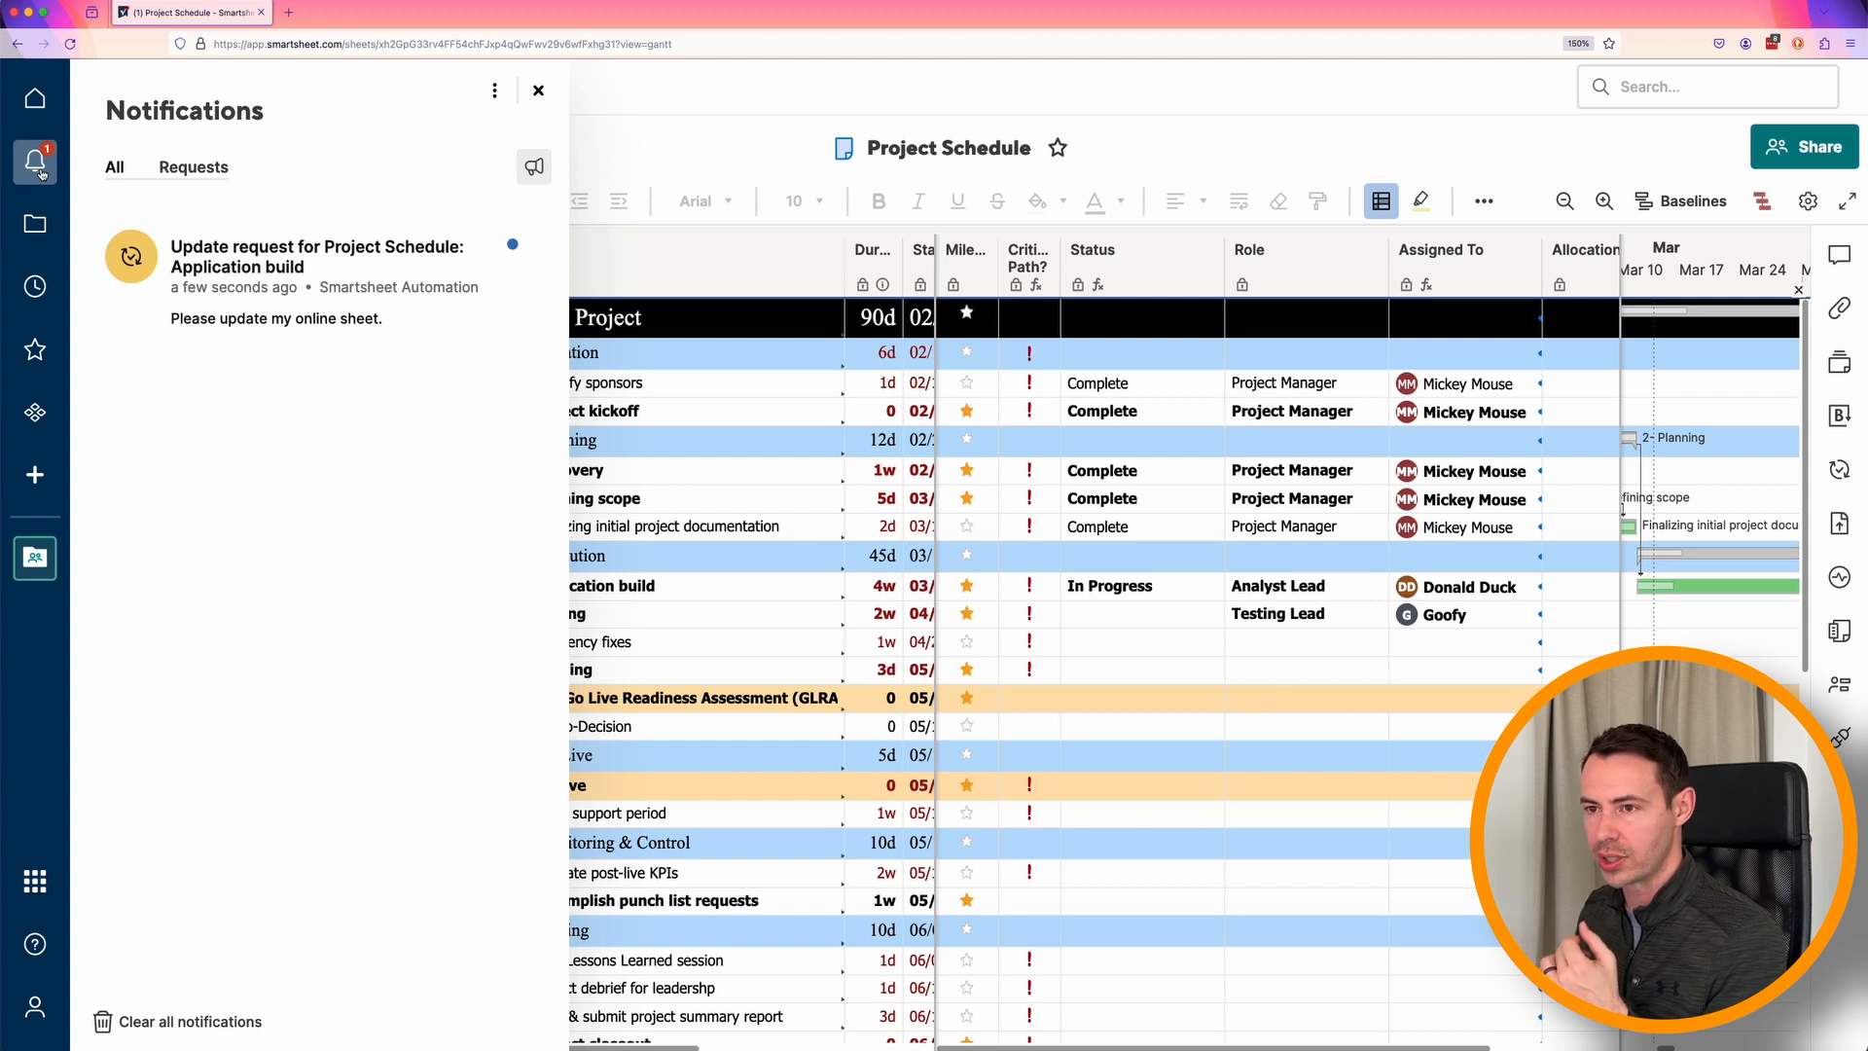
{"action": "left_click", "coordinate": [414, 289]}
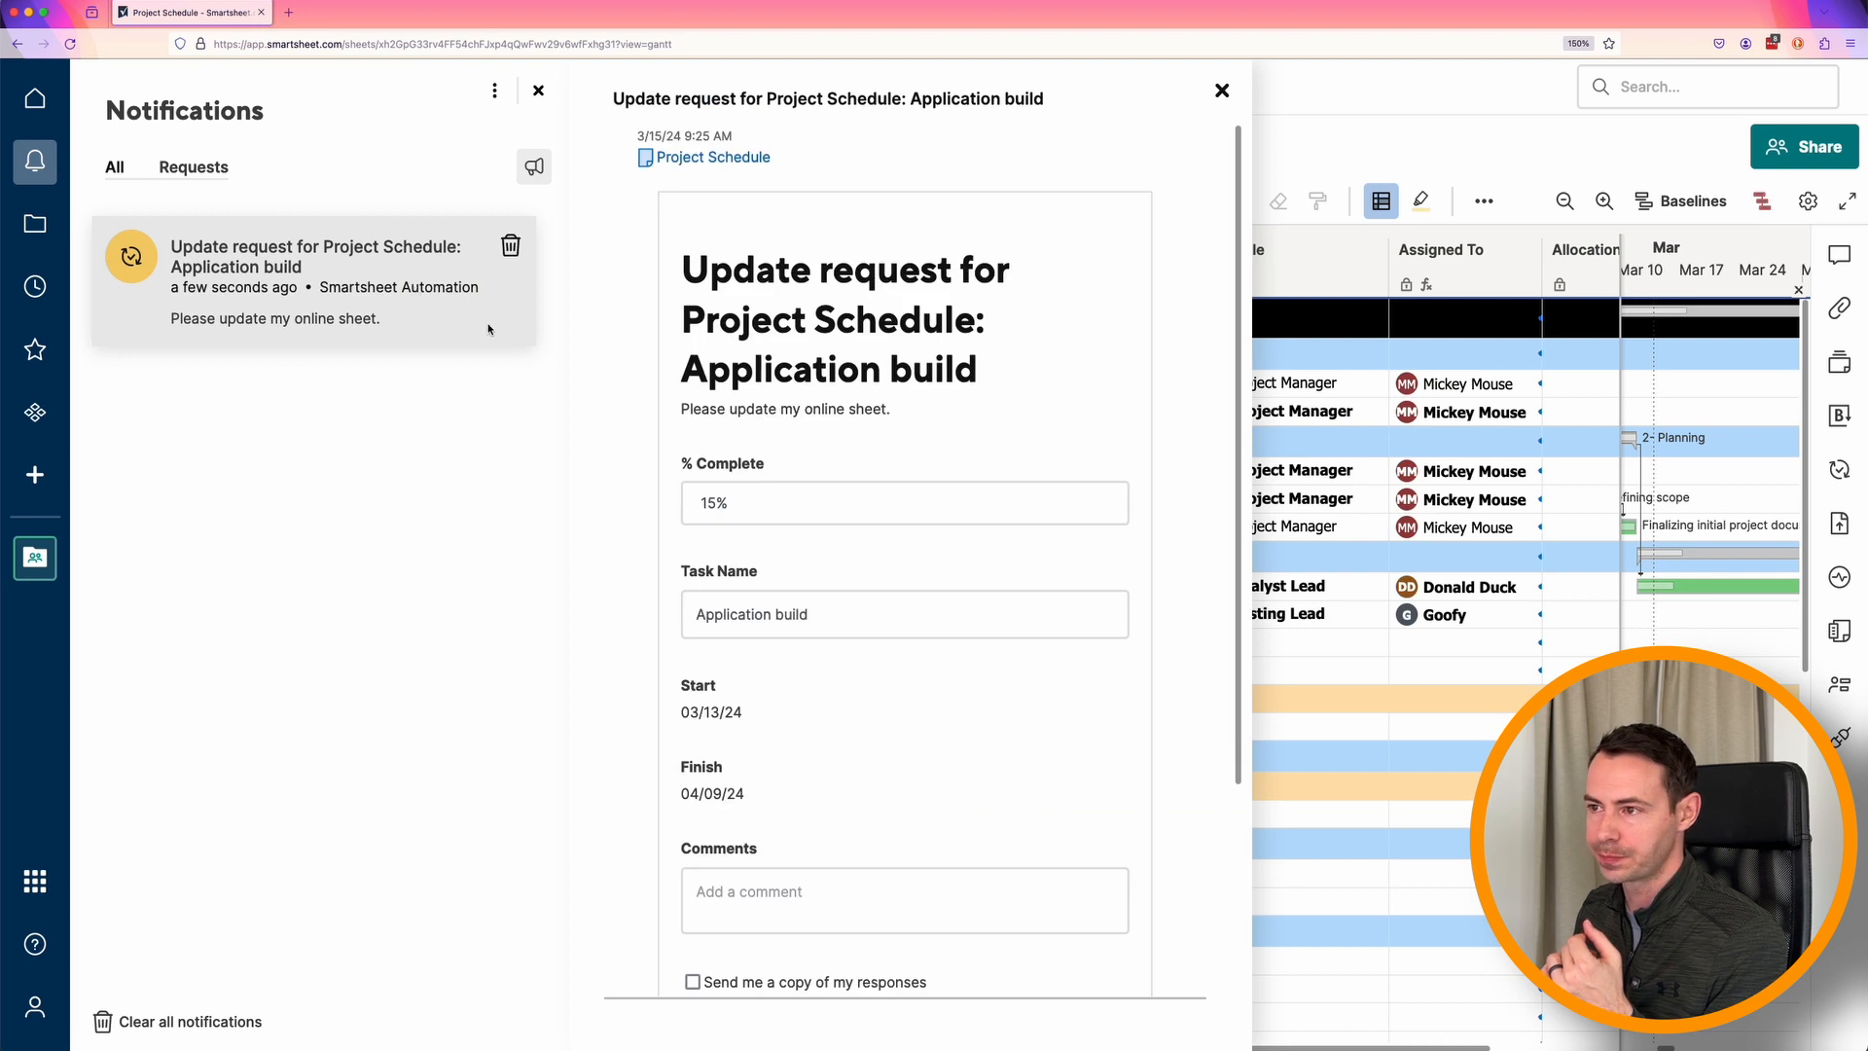
{"action": "left_click_drag", "start_coordinate": [1244, 210], "coordinate": [1221, 317]}
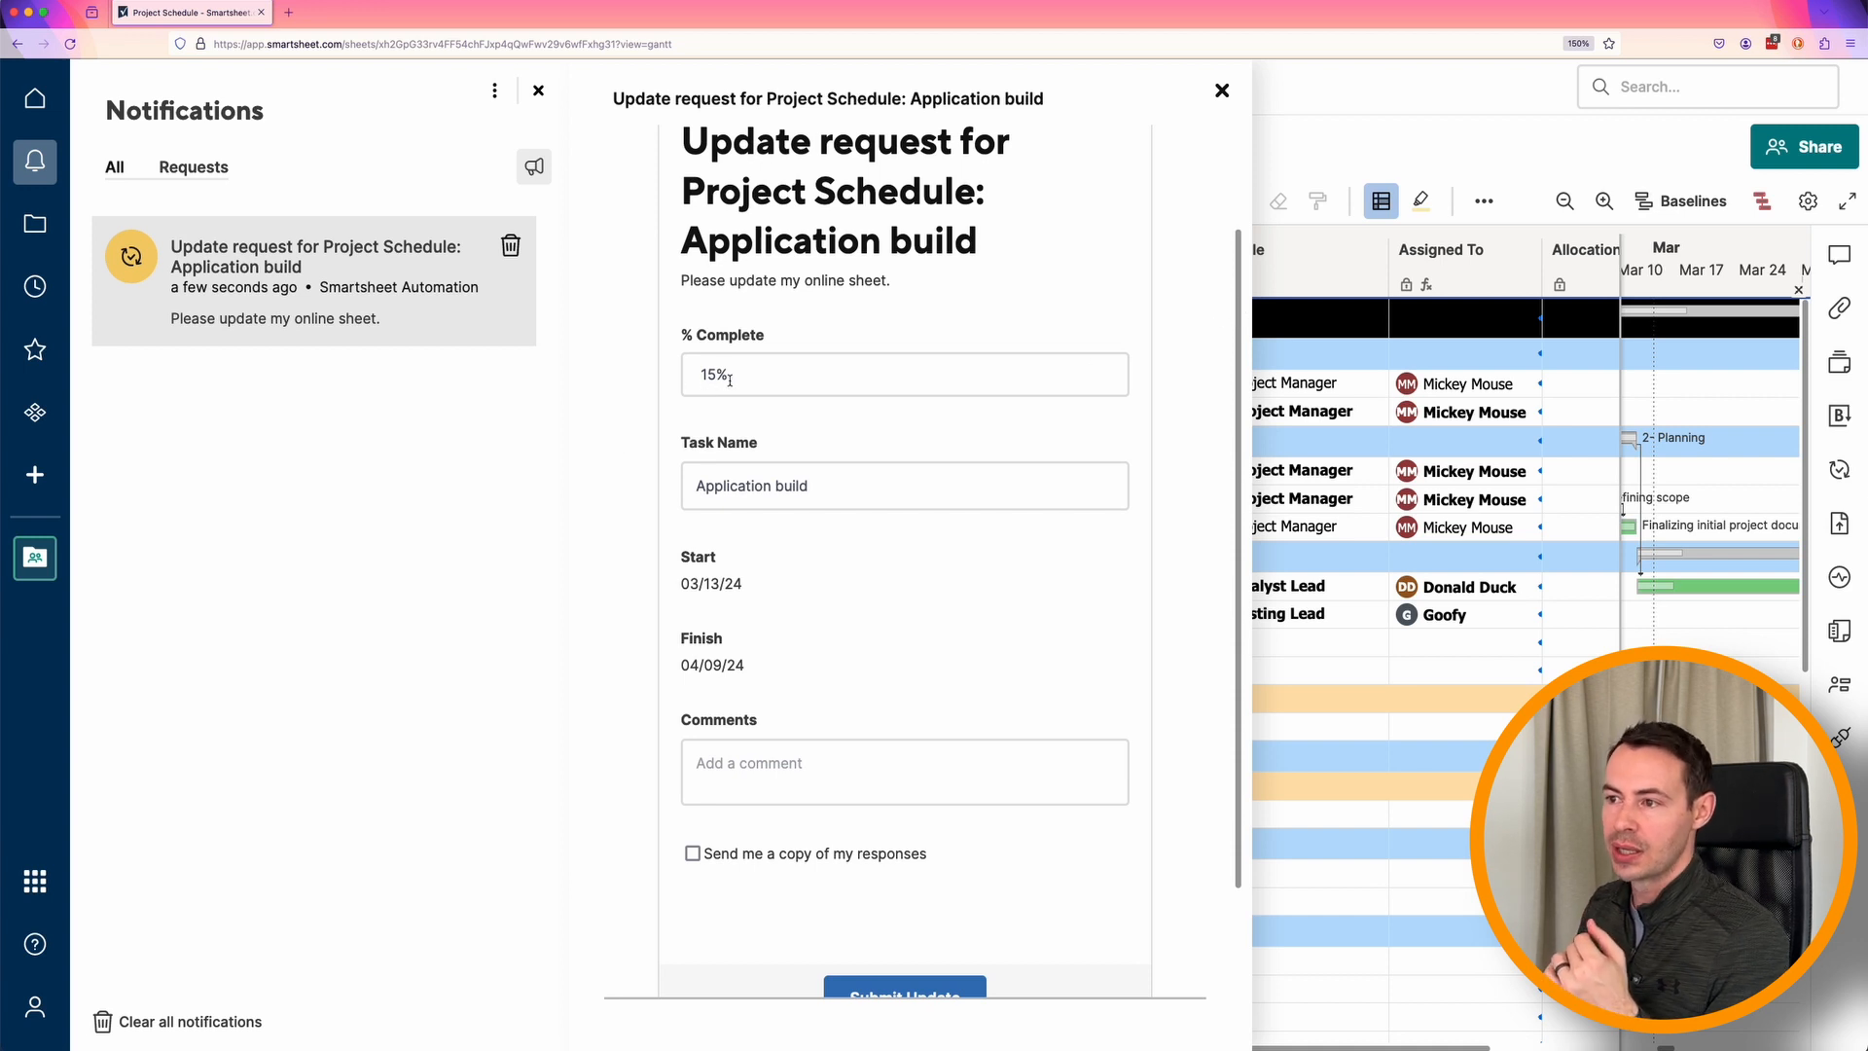
Set % Complete to 25 in the Application build update request.
{"action": "left_click_drag", "start_coordinate": [730, 380], "coordinate": [703, 377]}
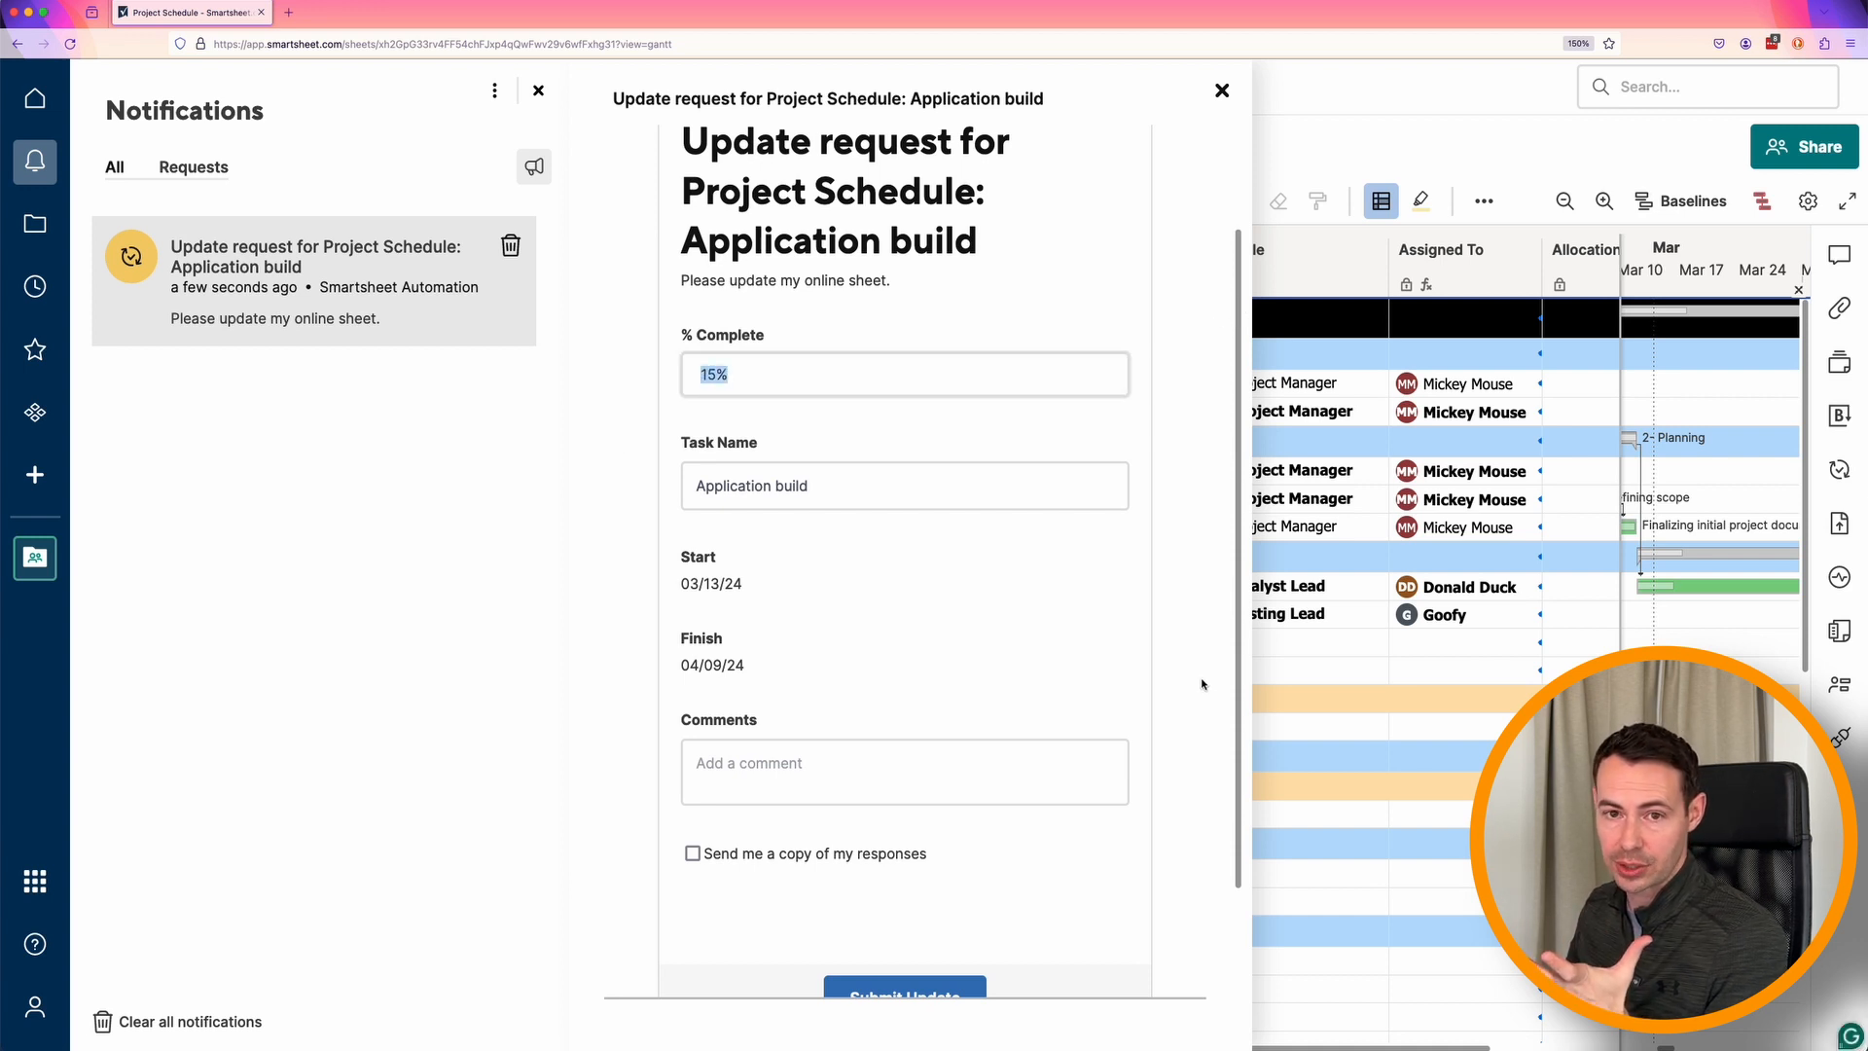
{"action": "type", "text": "25"}
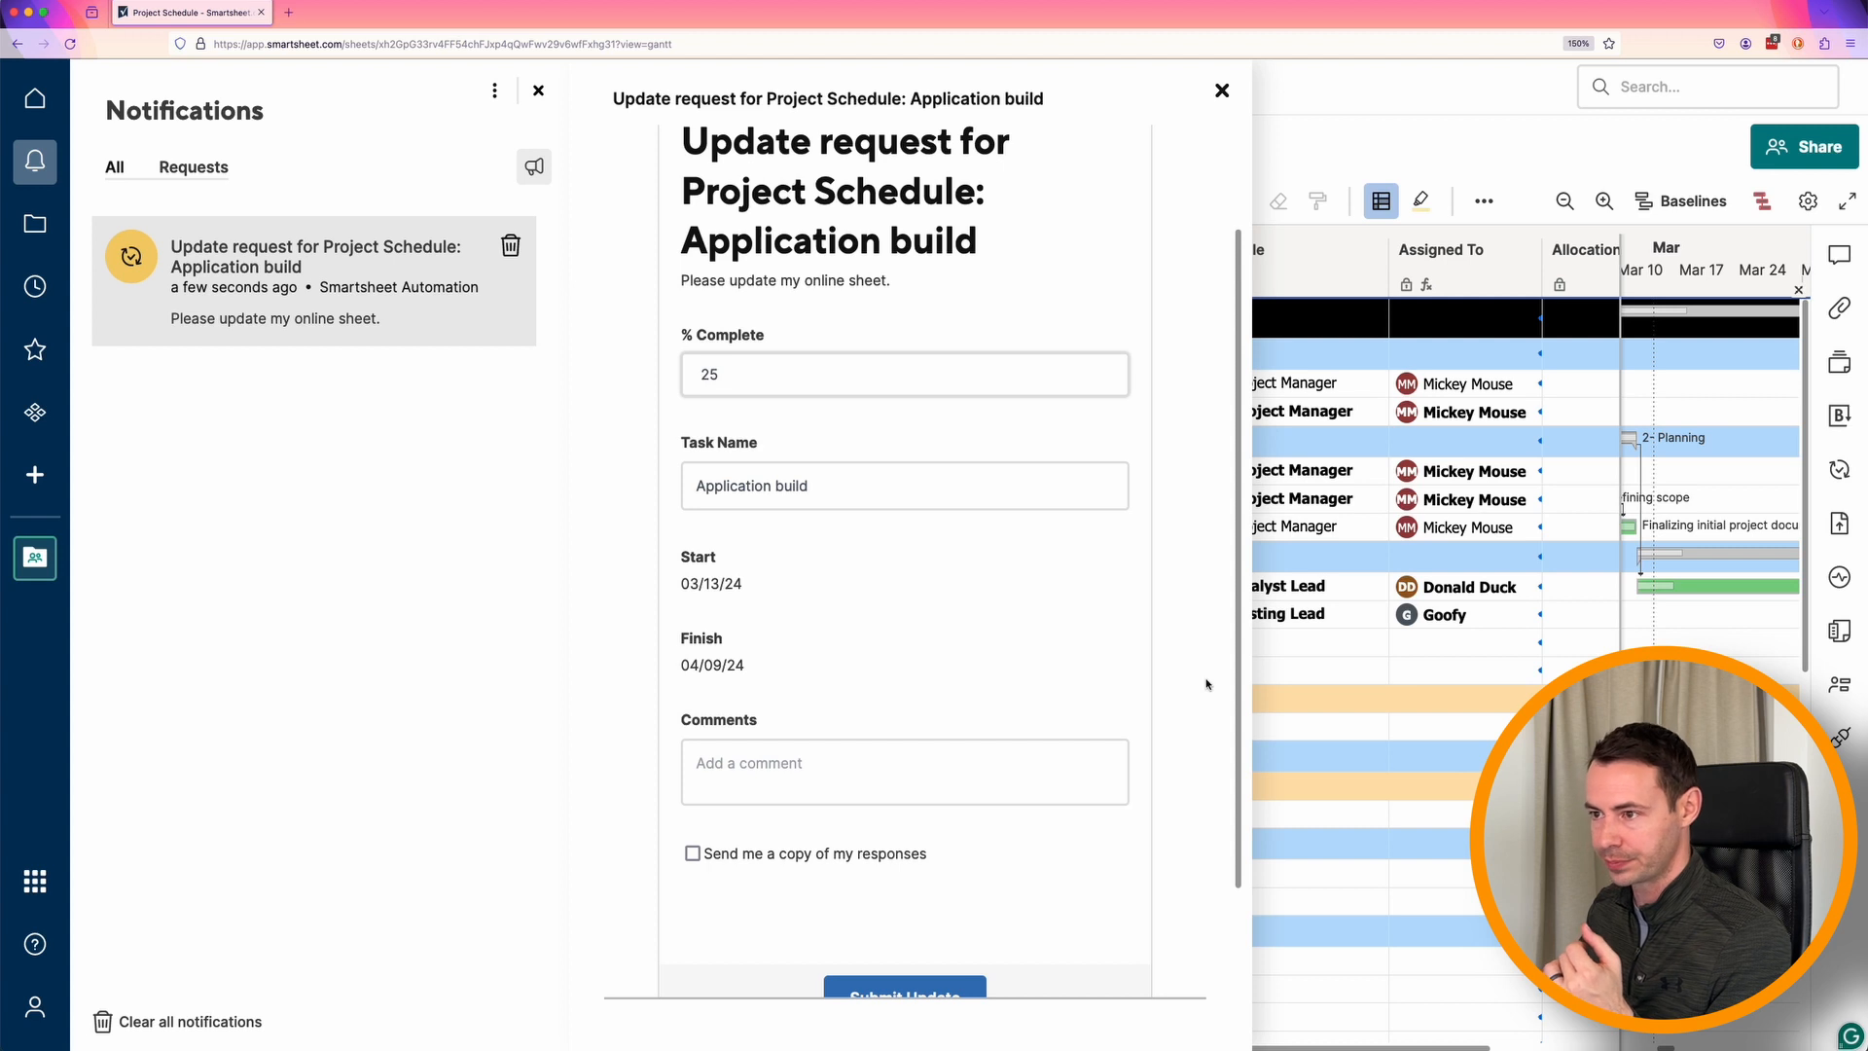
{"action": "left_click", "coordinate": [929, 497]}
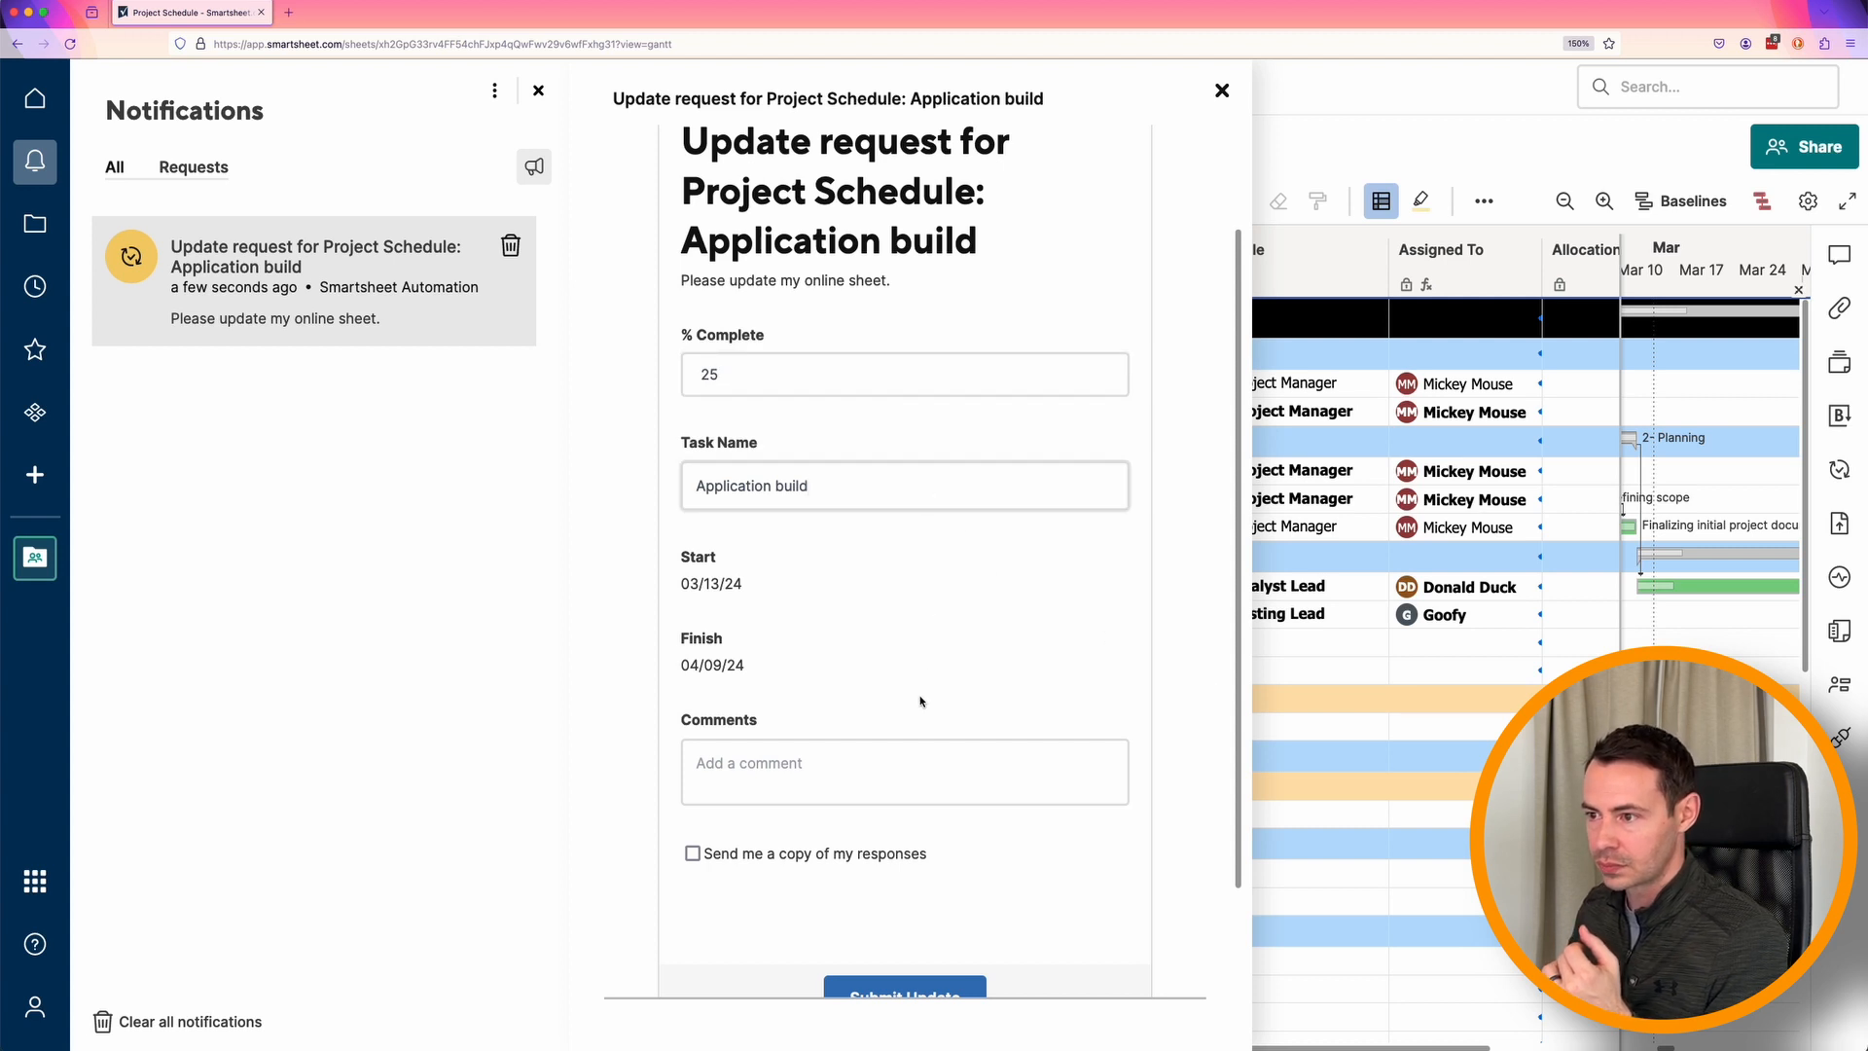
Add the comment "Making great progress." to the update request, submit it and close the request.
{"action": "left_click", "coordinate": [899, 775]}
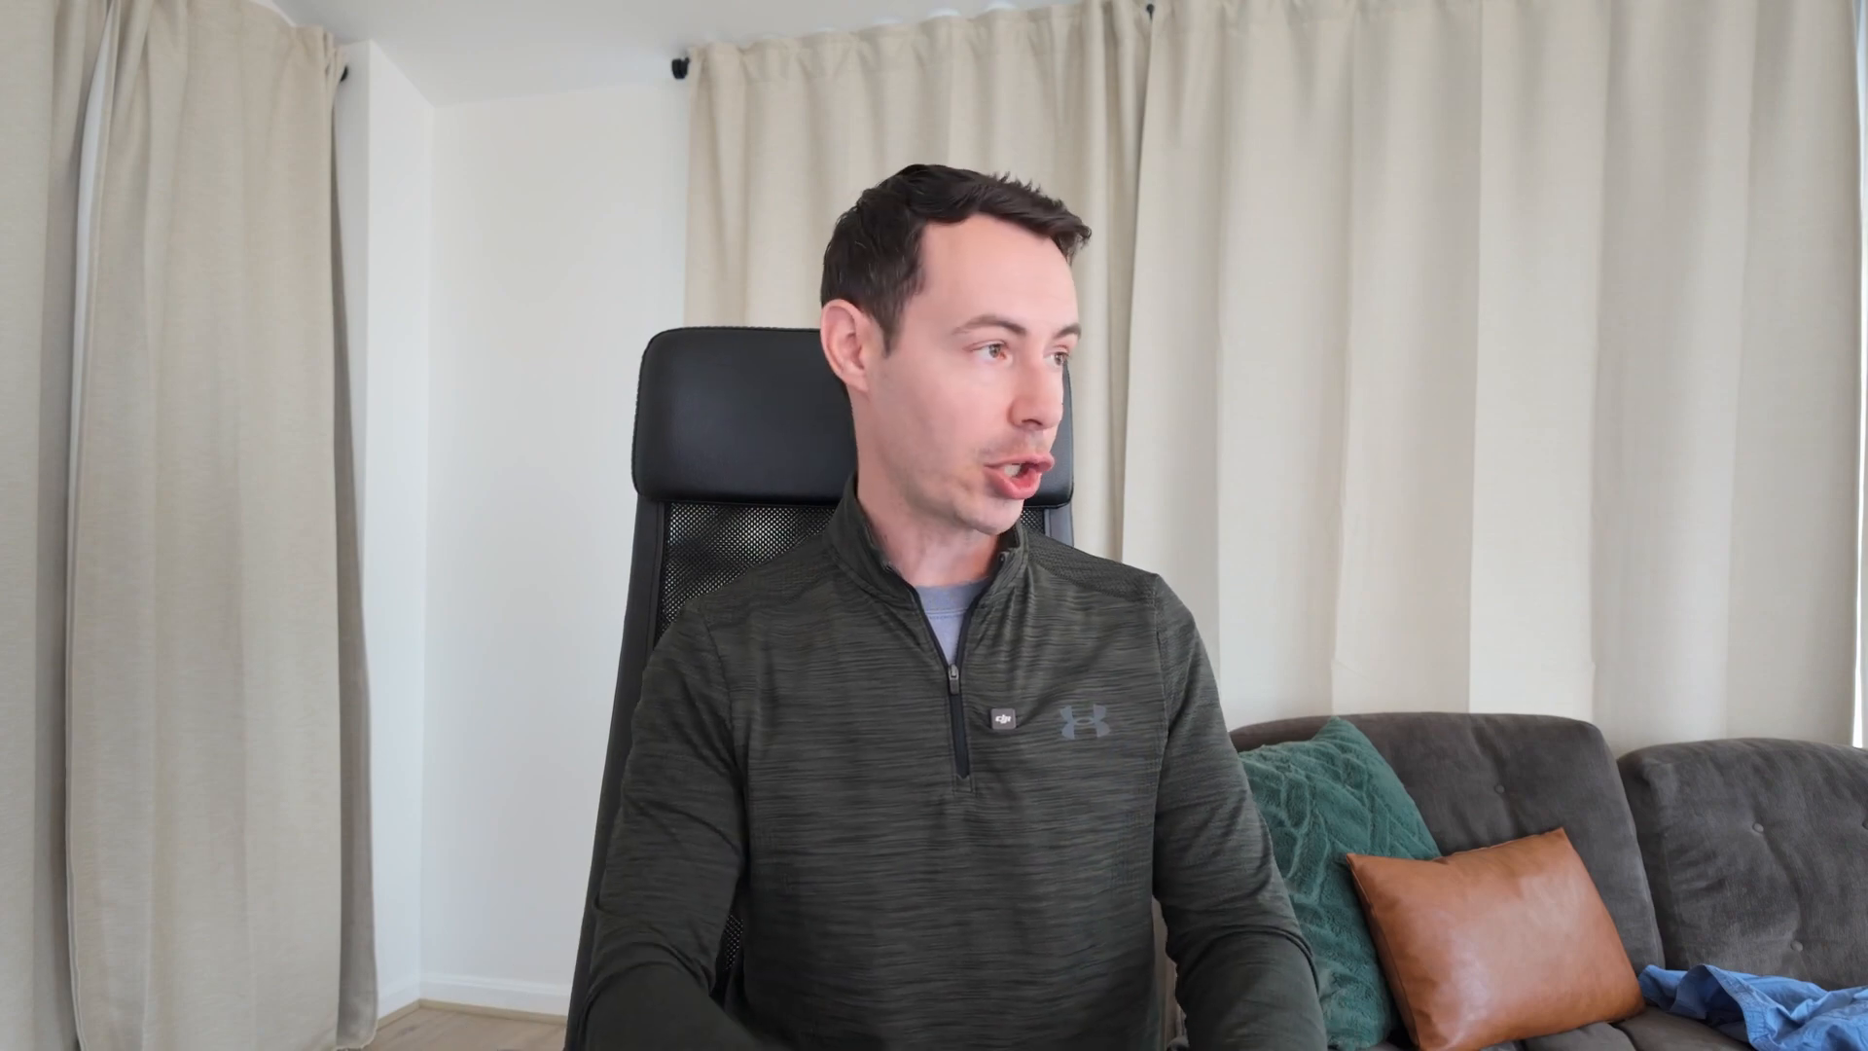
{"action": "type", "text": "Mak"}
{"action": "type", "text": "ing great "}
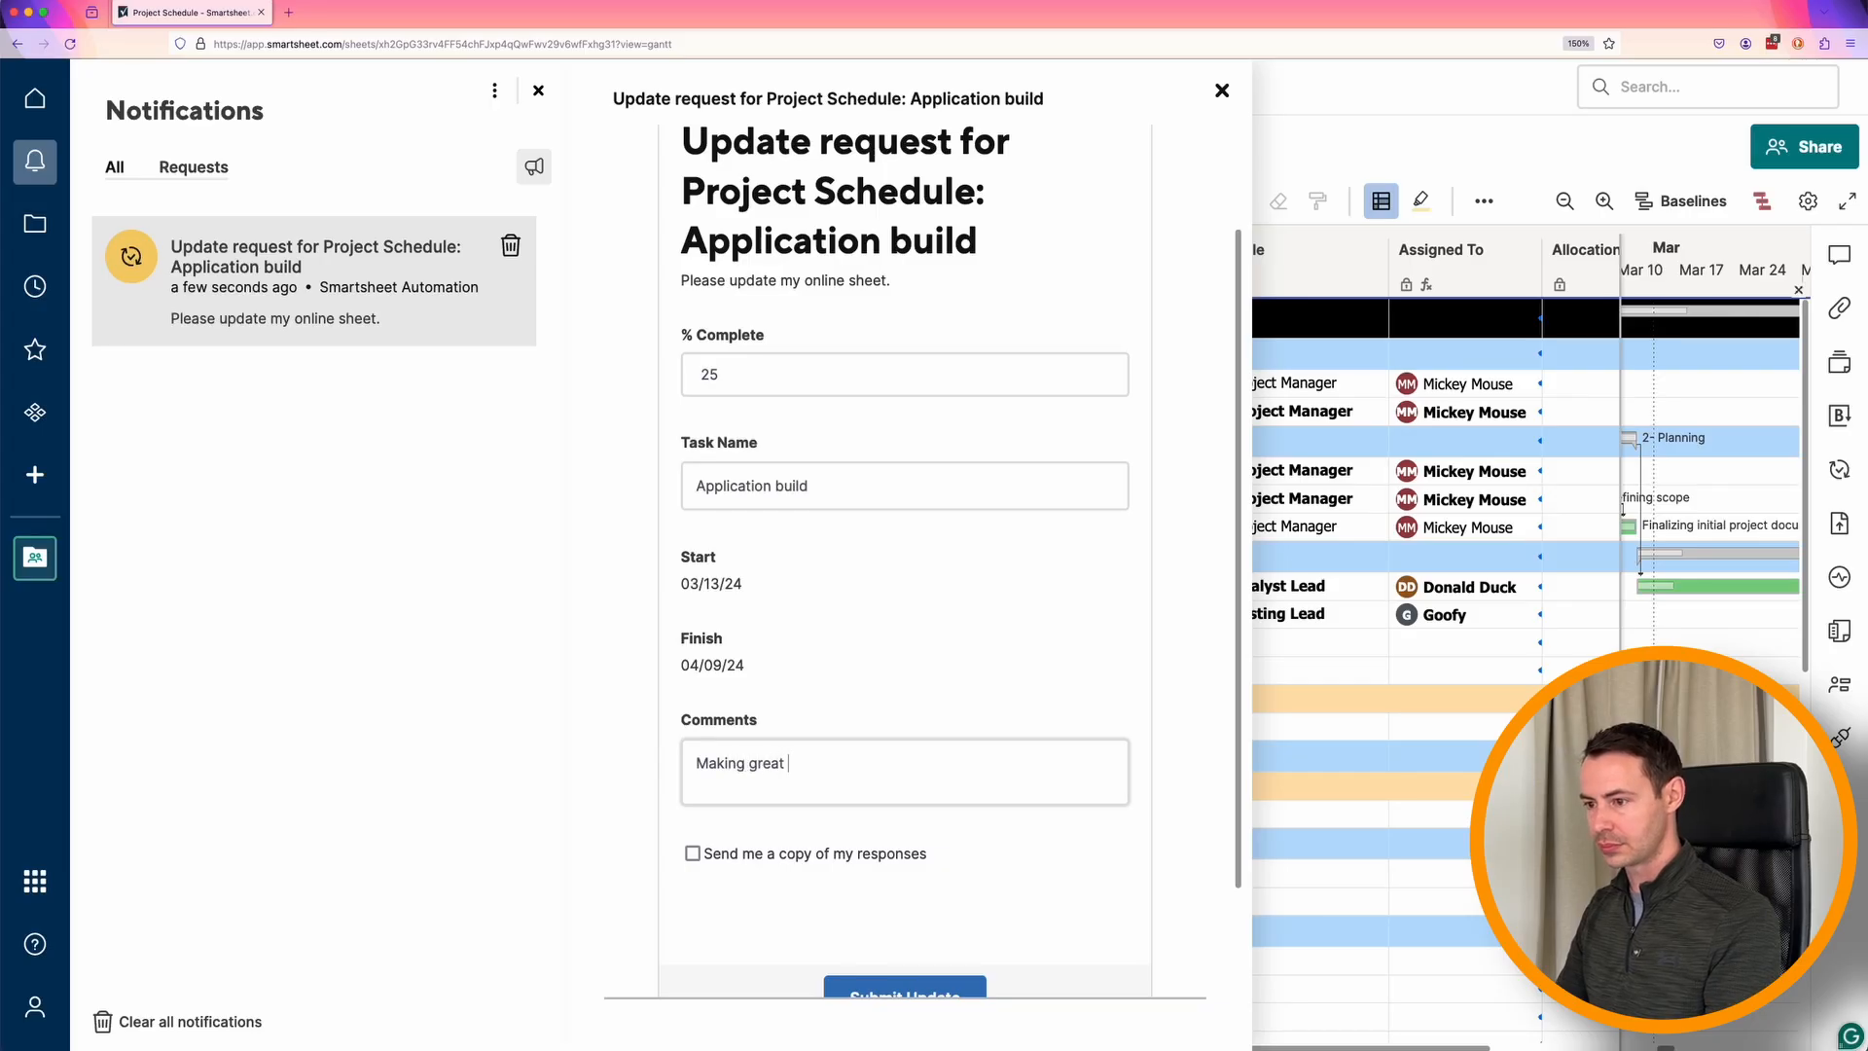
{"action": "type", "text": "progress."}
{"action": "key", "text": "BackSpace"}
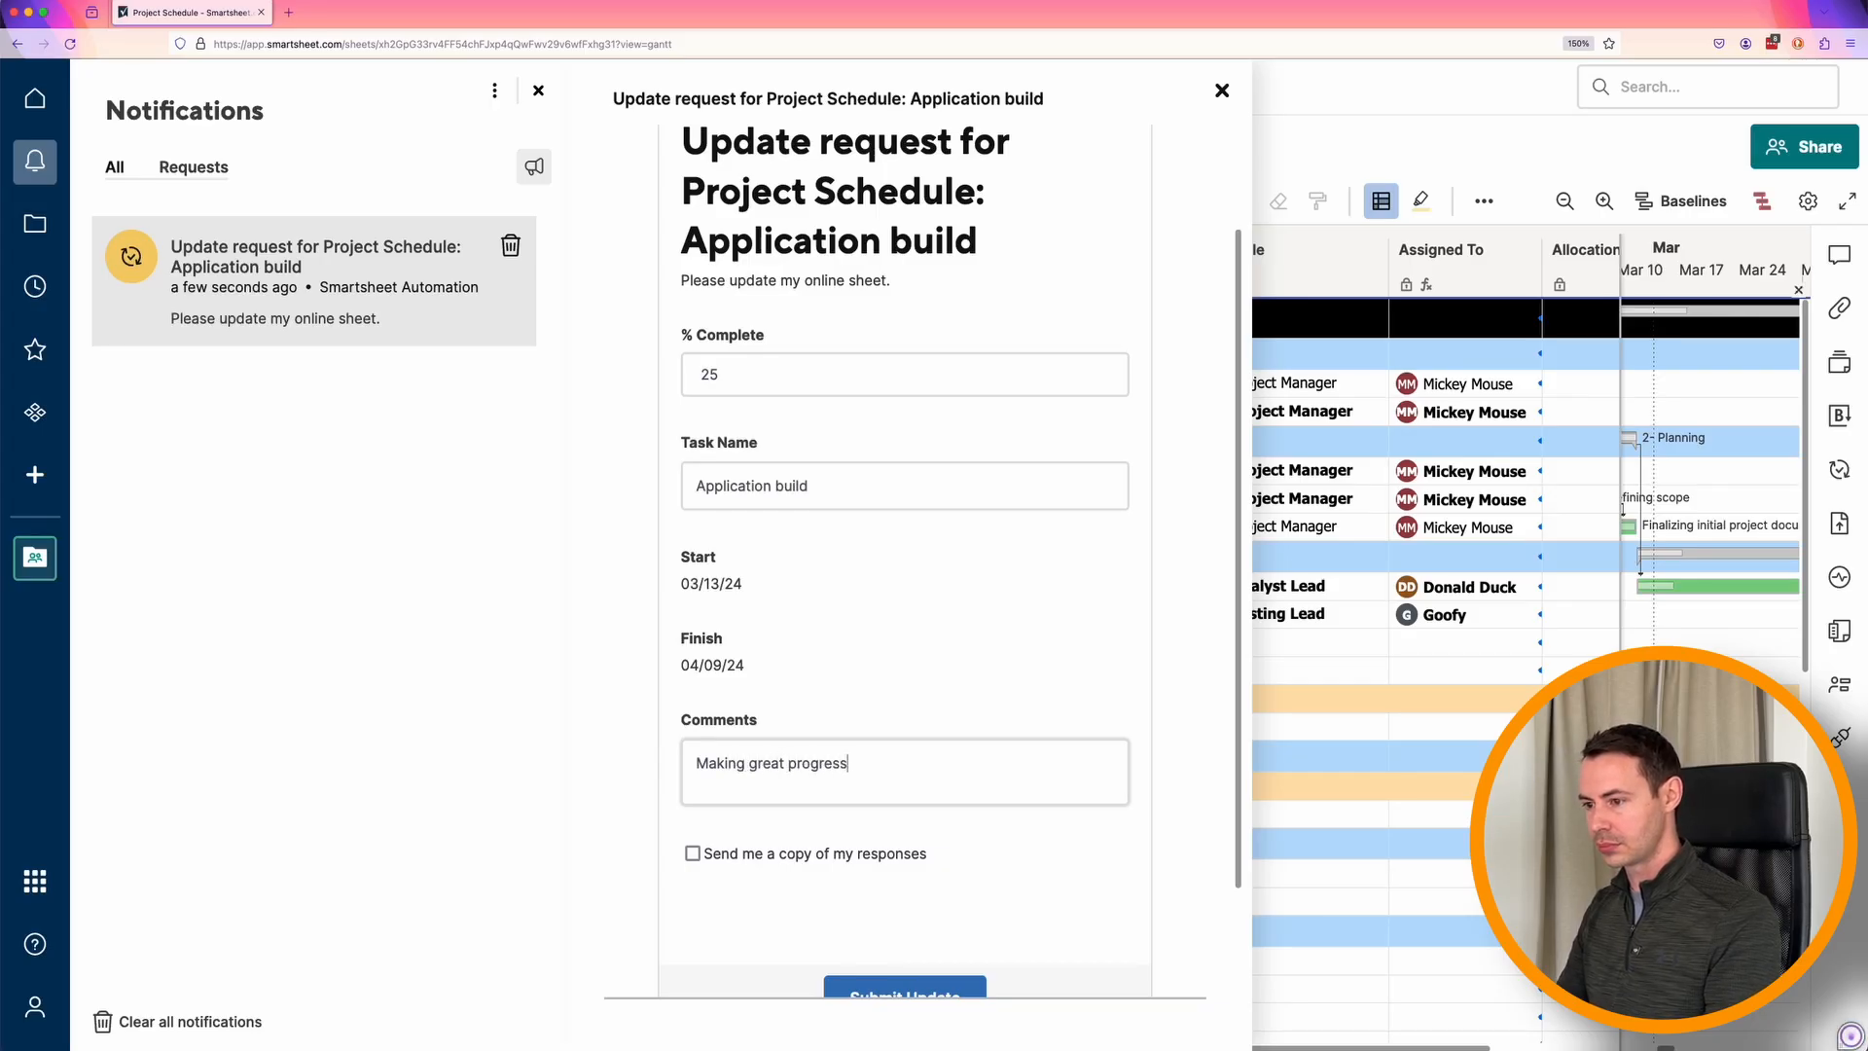
{"action": "scroll", "coordinate": [1180, 775], "scroll_direction": "down", "scroll_amount": 2}
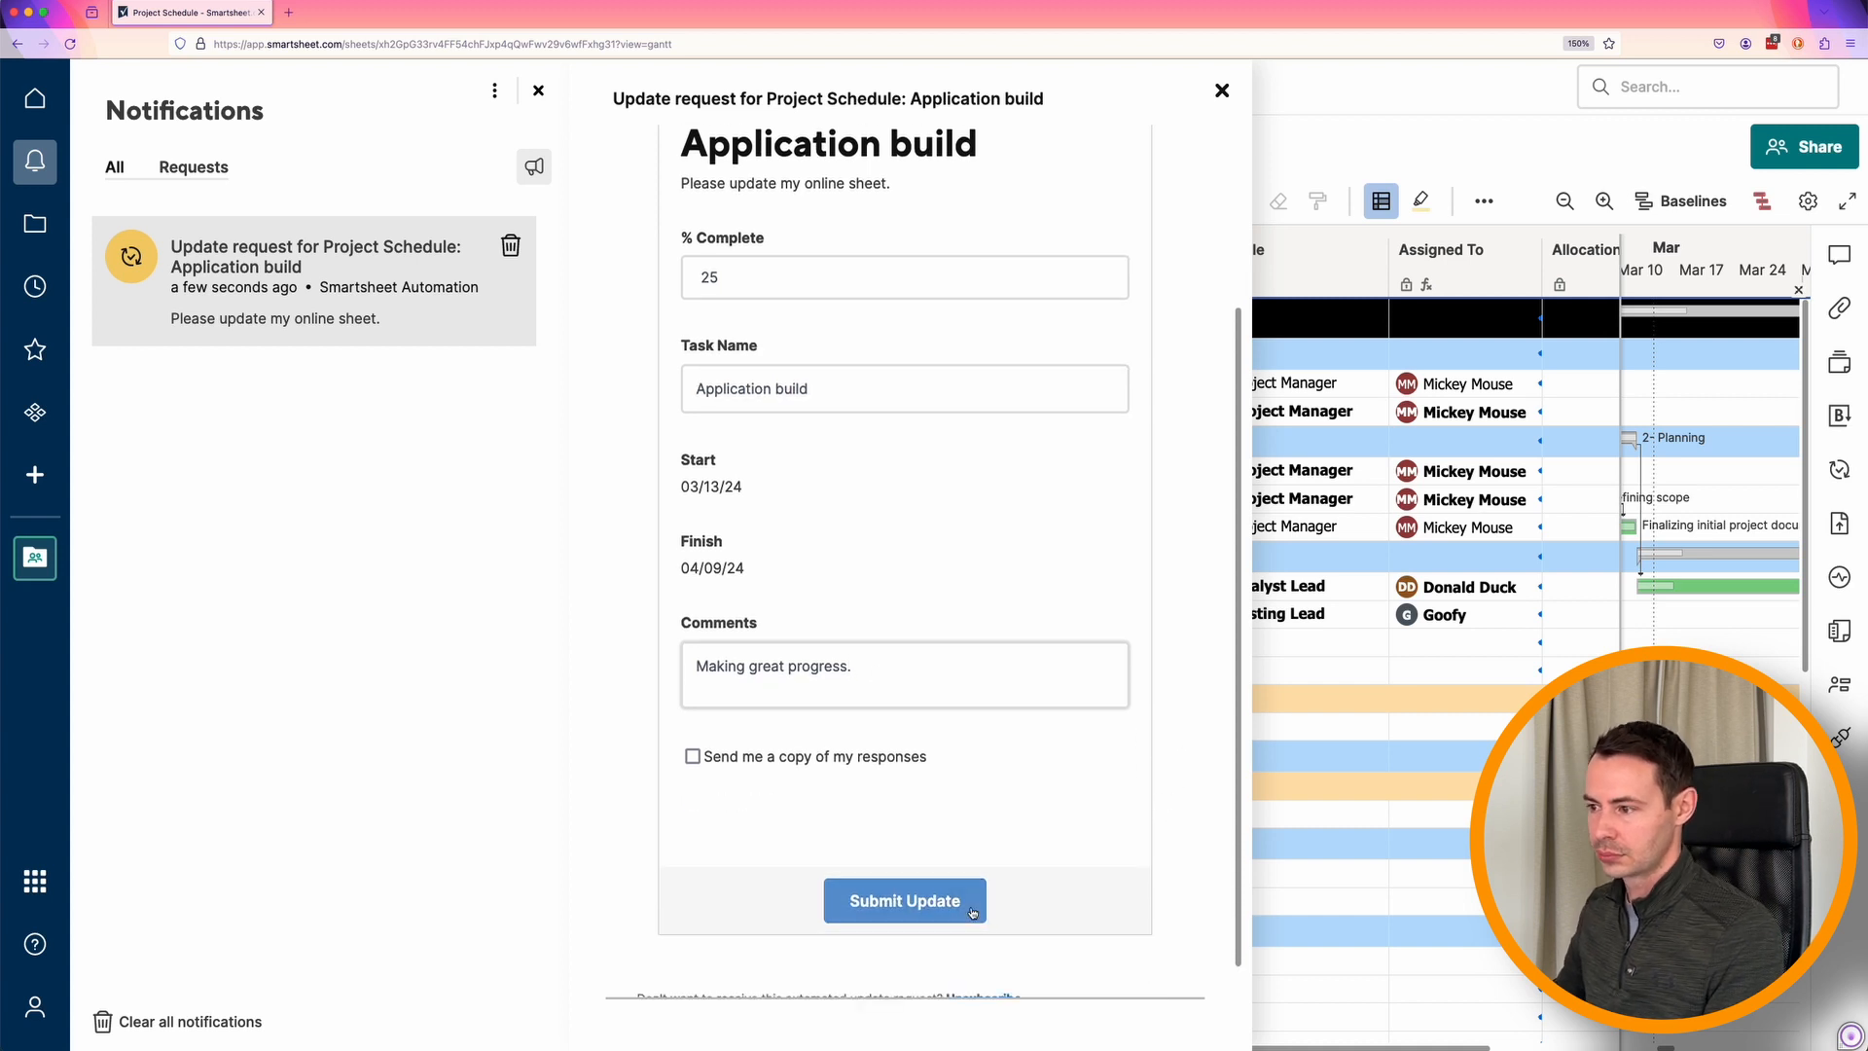
{"action": "left_click", "coordinate": [910, 903]}
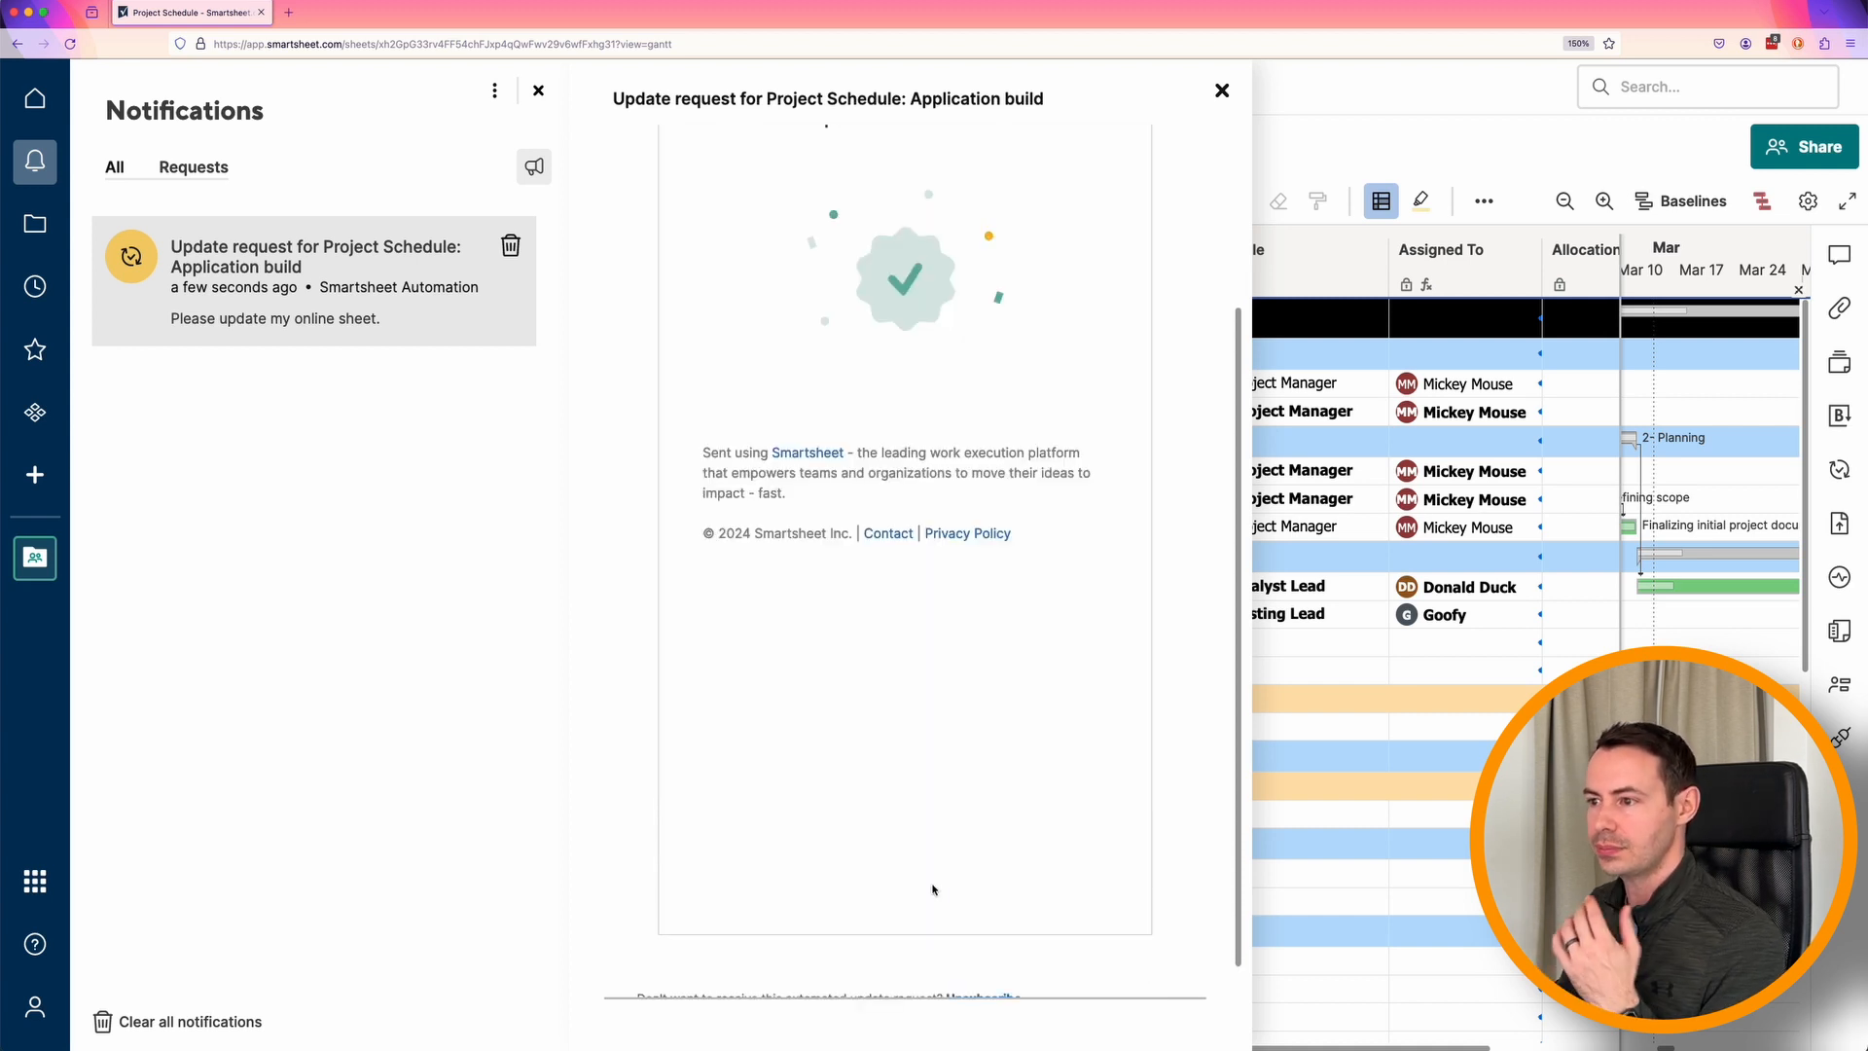
{"action": "left_click", "coordinate": [1222, 95]}
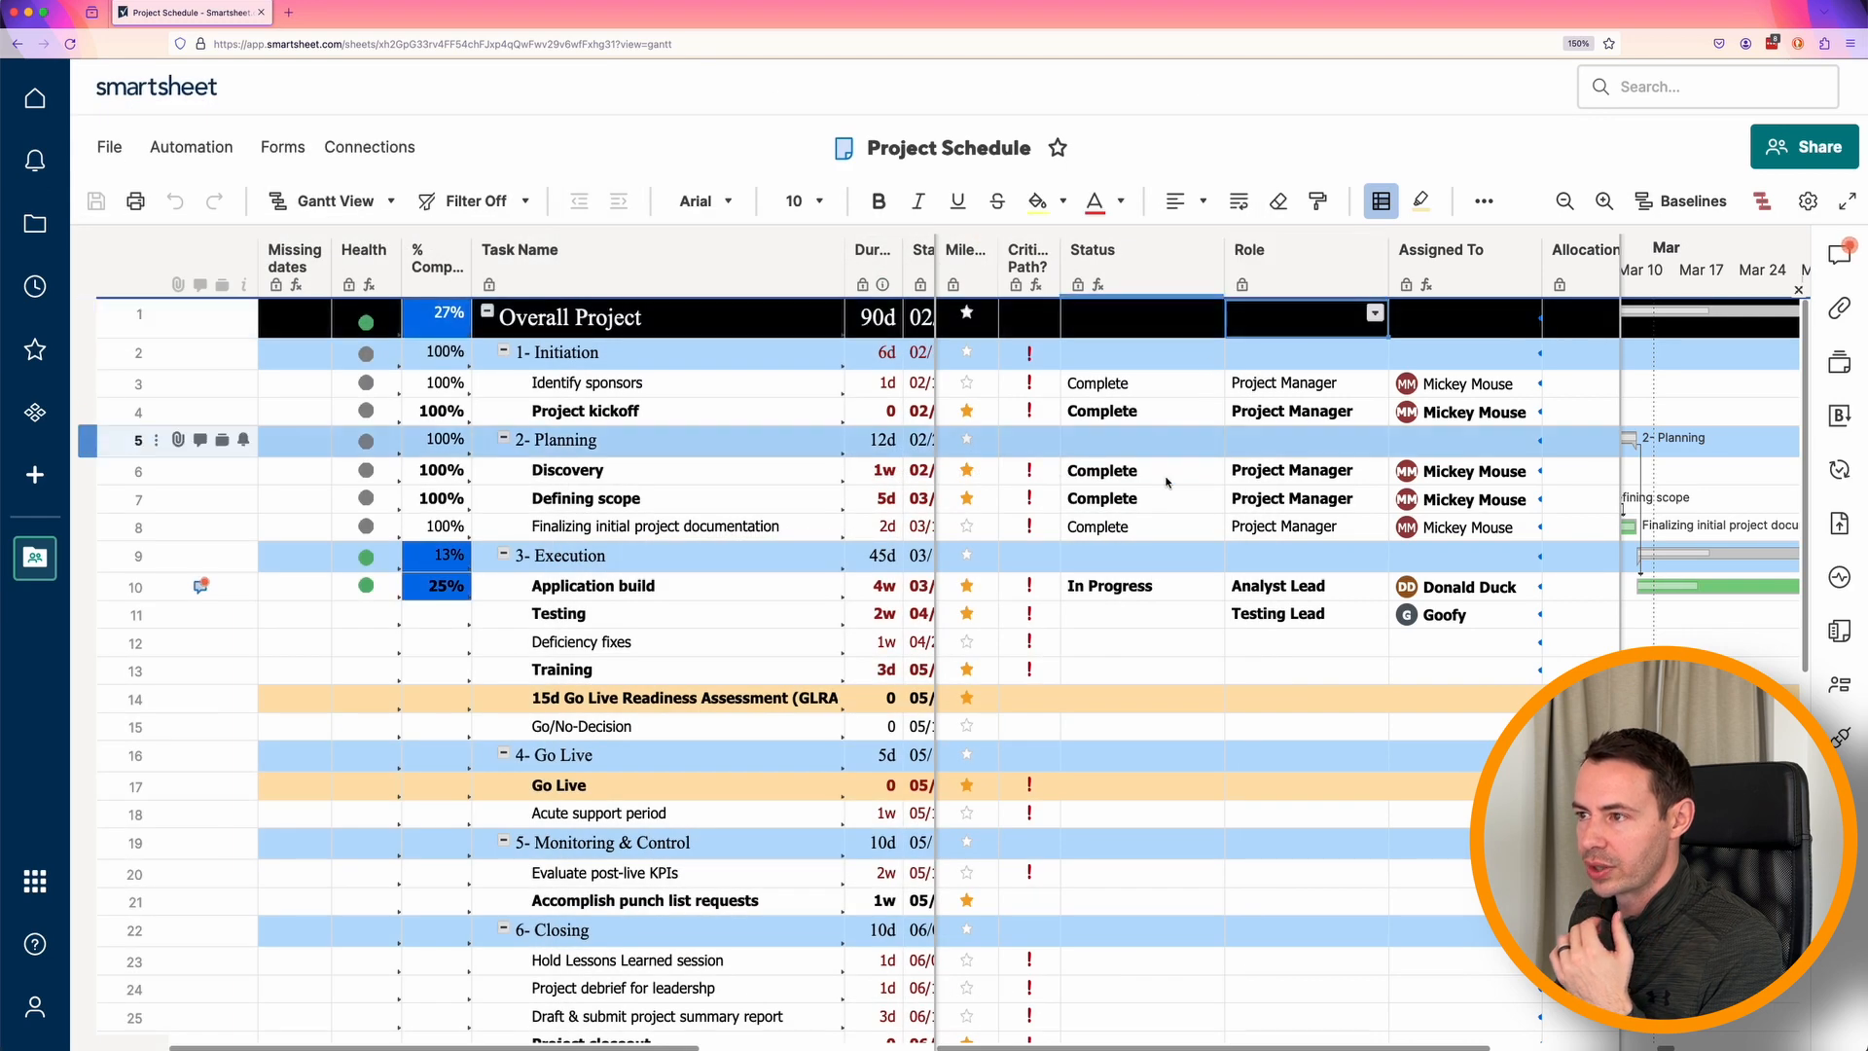
Check the cell history of the Application build task's % Complete value, then close it.
{"action": "left_click", "coordinate": [1142, 526]}
{"action": "left_click", "coordinate": [1143, 669]}
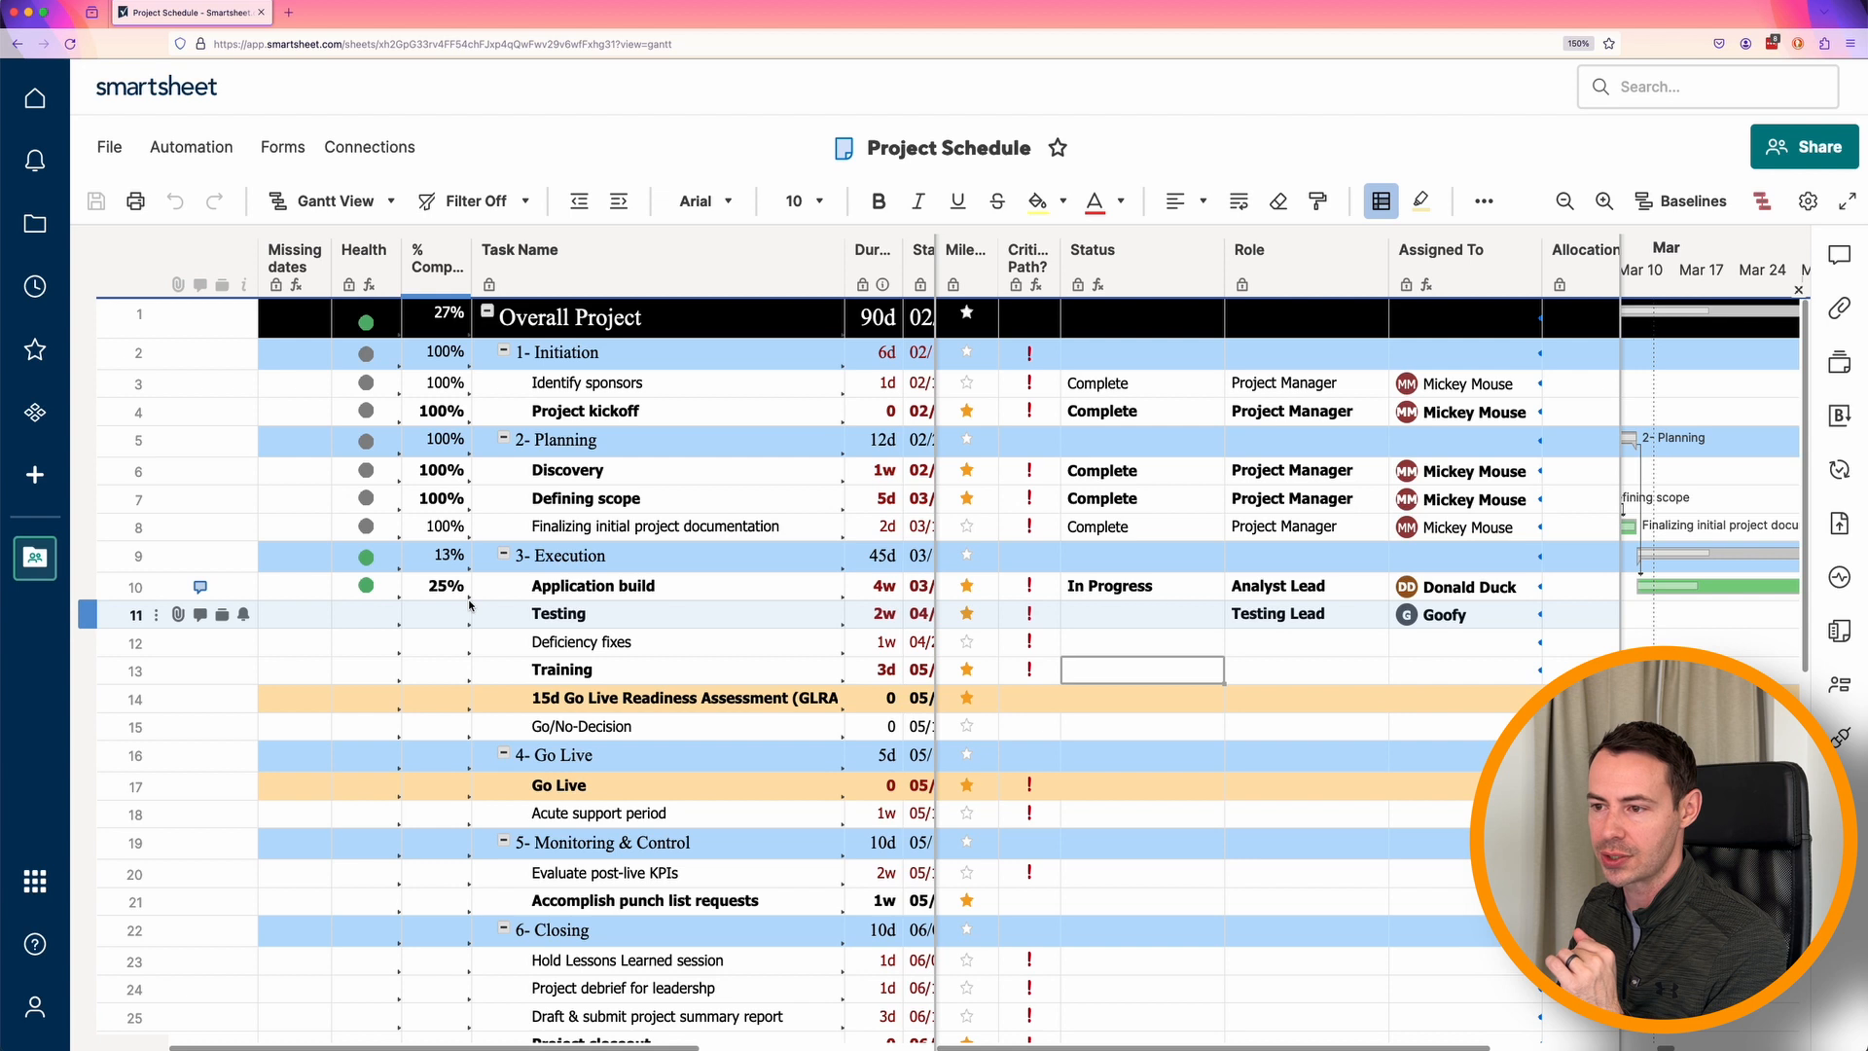
{"action": "right_click", "coordinate": [453, 592]}
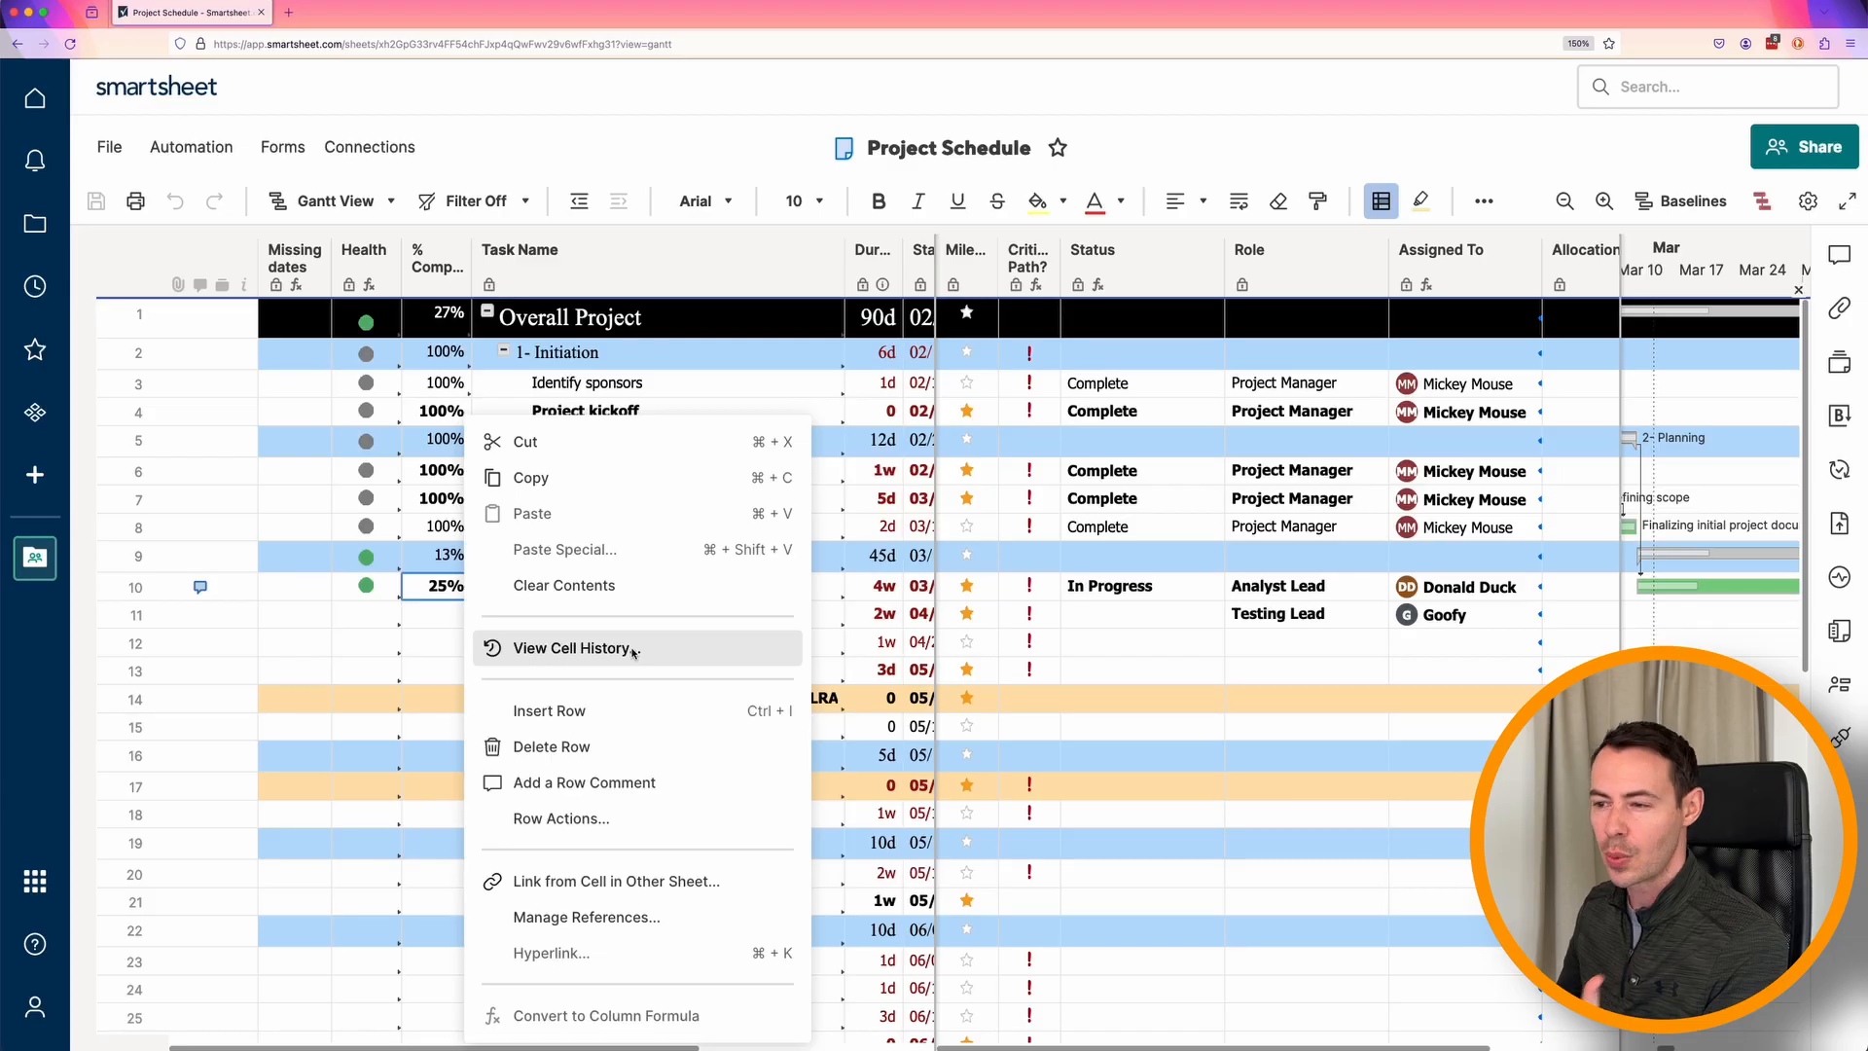
{"action": "left_click", "coordinate": [634, 649]}
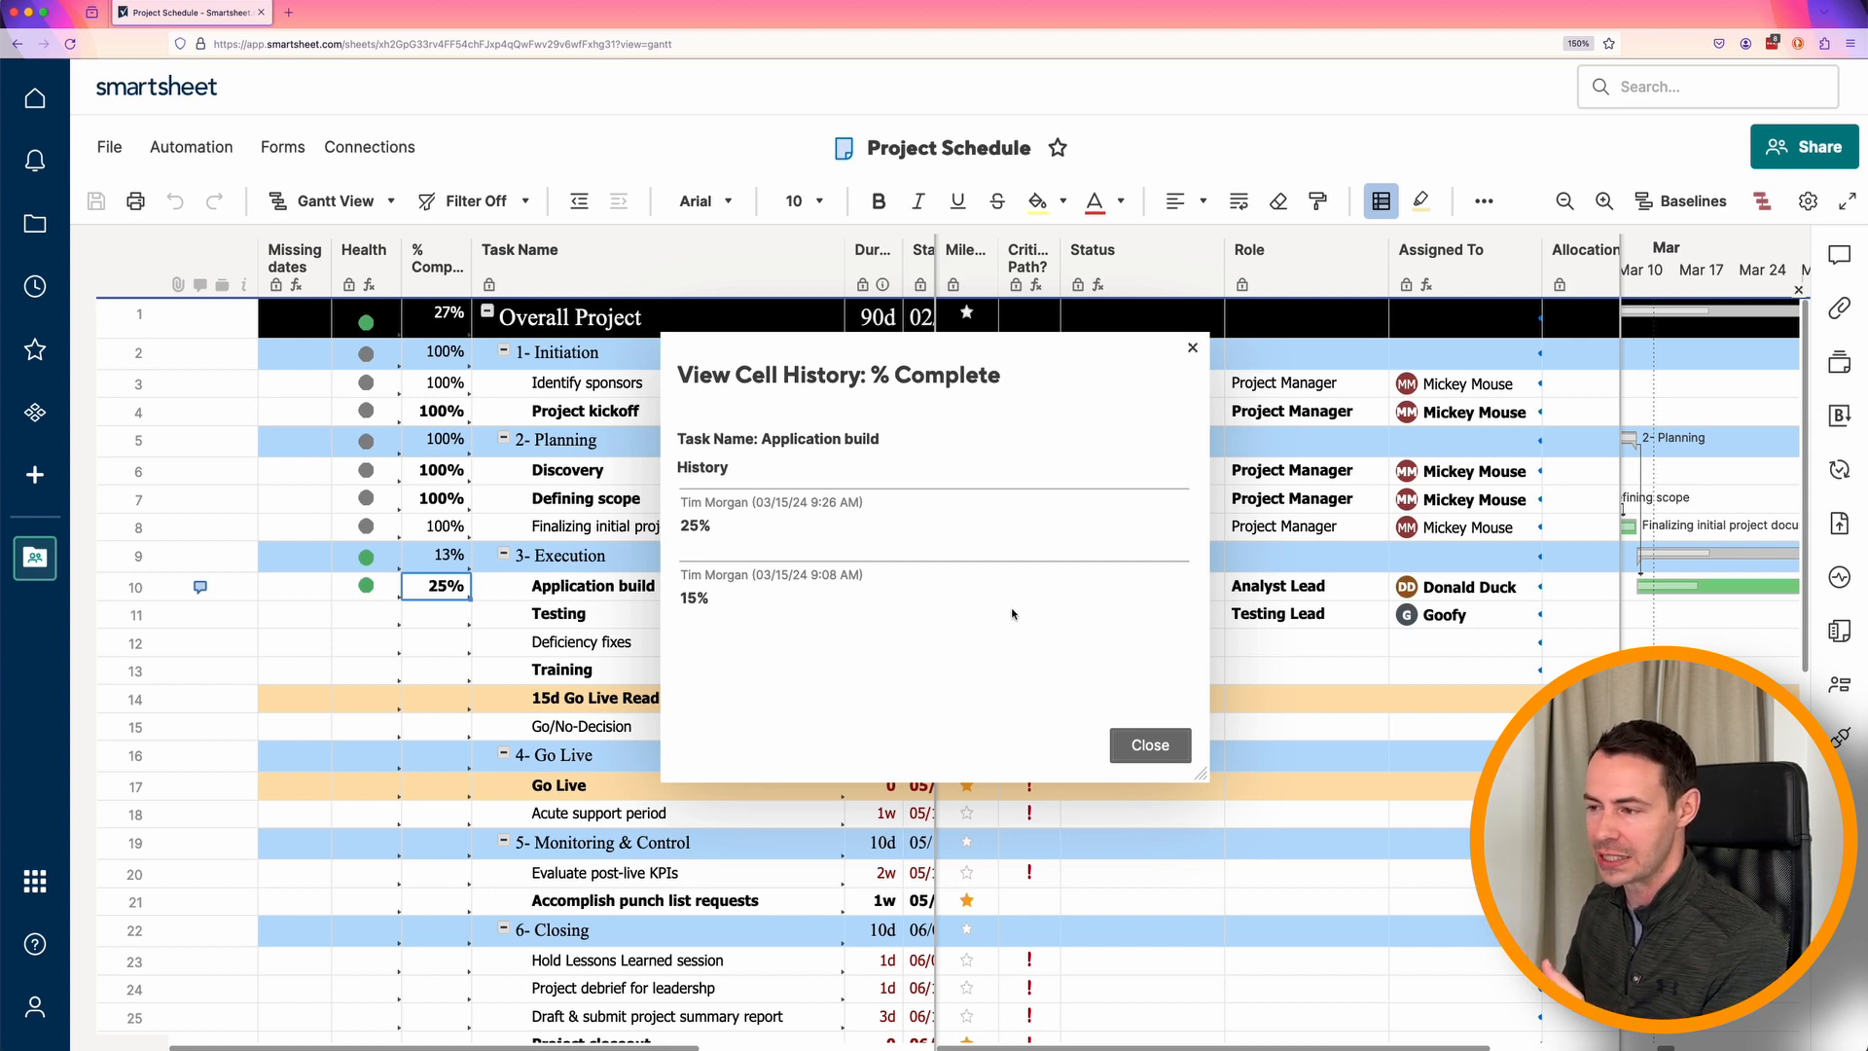
{"action": "left_click", "coordinate": [1150, 745]}
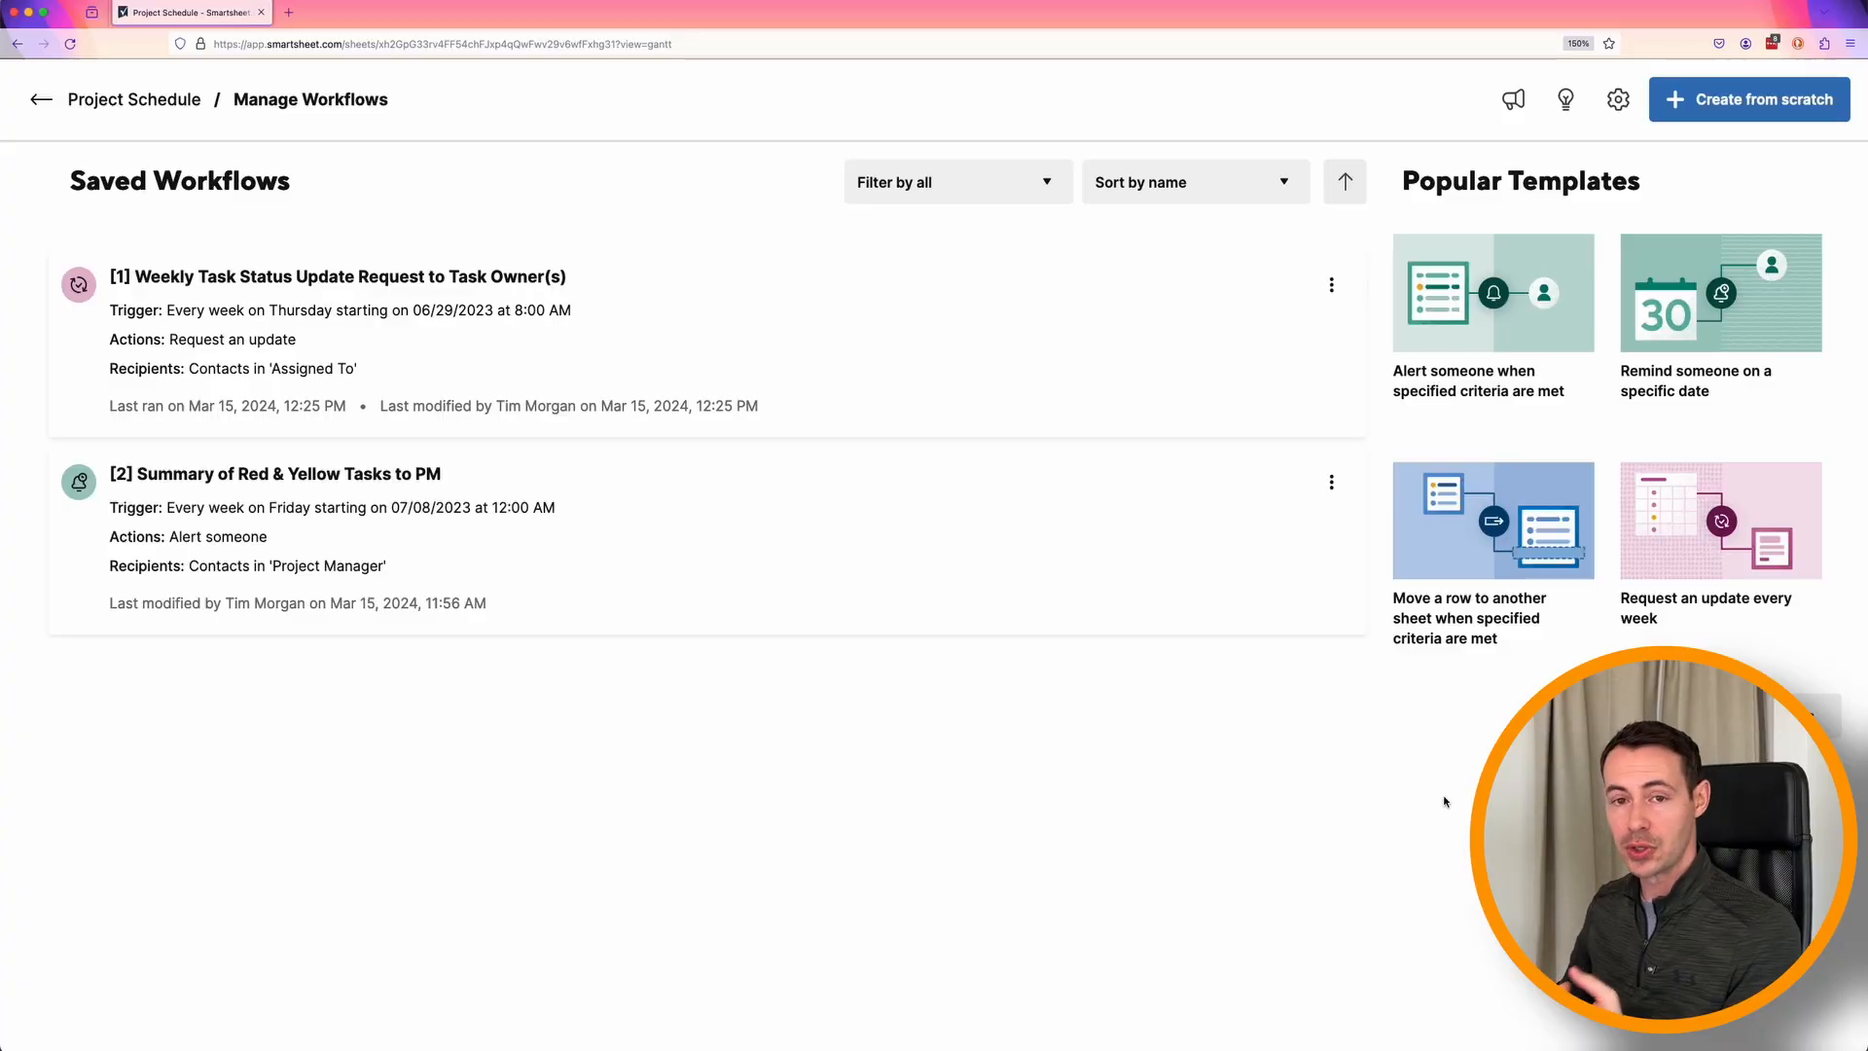
Deactivate the Weekly Task Status Update Request workflow in the saved workflows of Project Schedule.
{"action": "mouse_move", "coordinate": [1316, 356]}
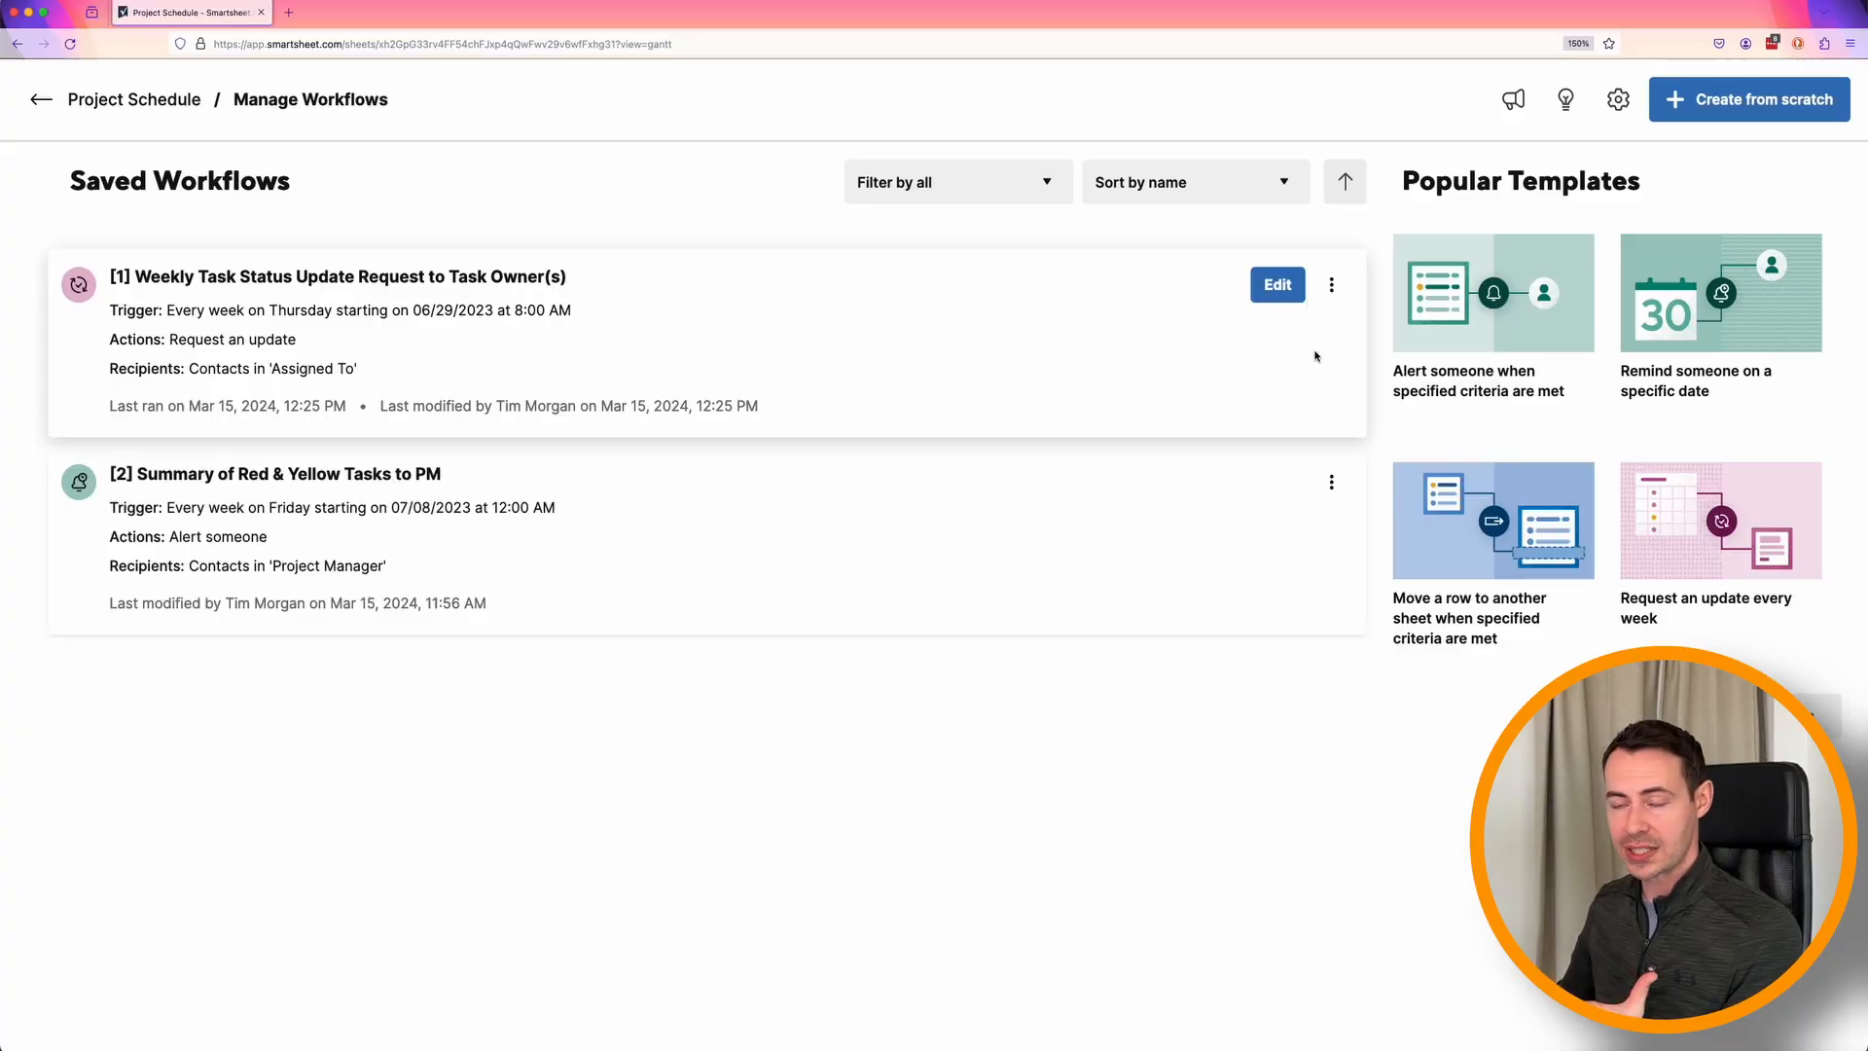
{"action": "left_click", "coordinate": [1332, 287]}
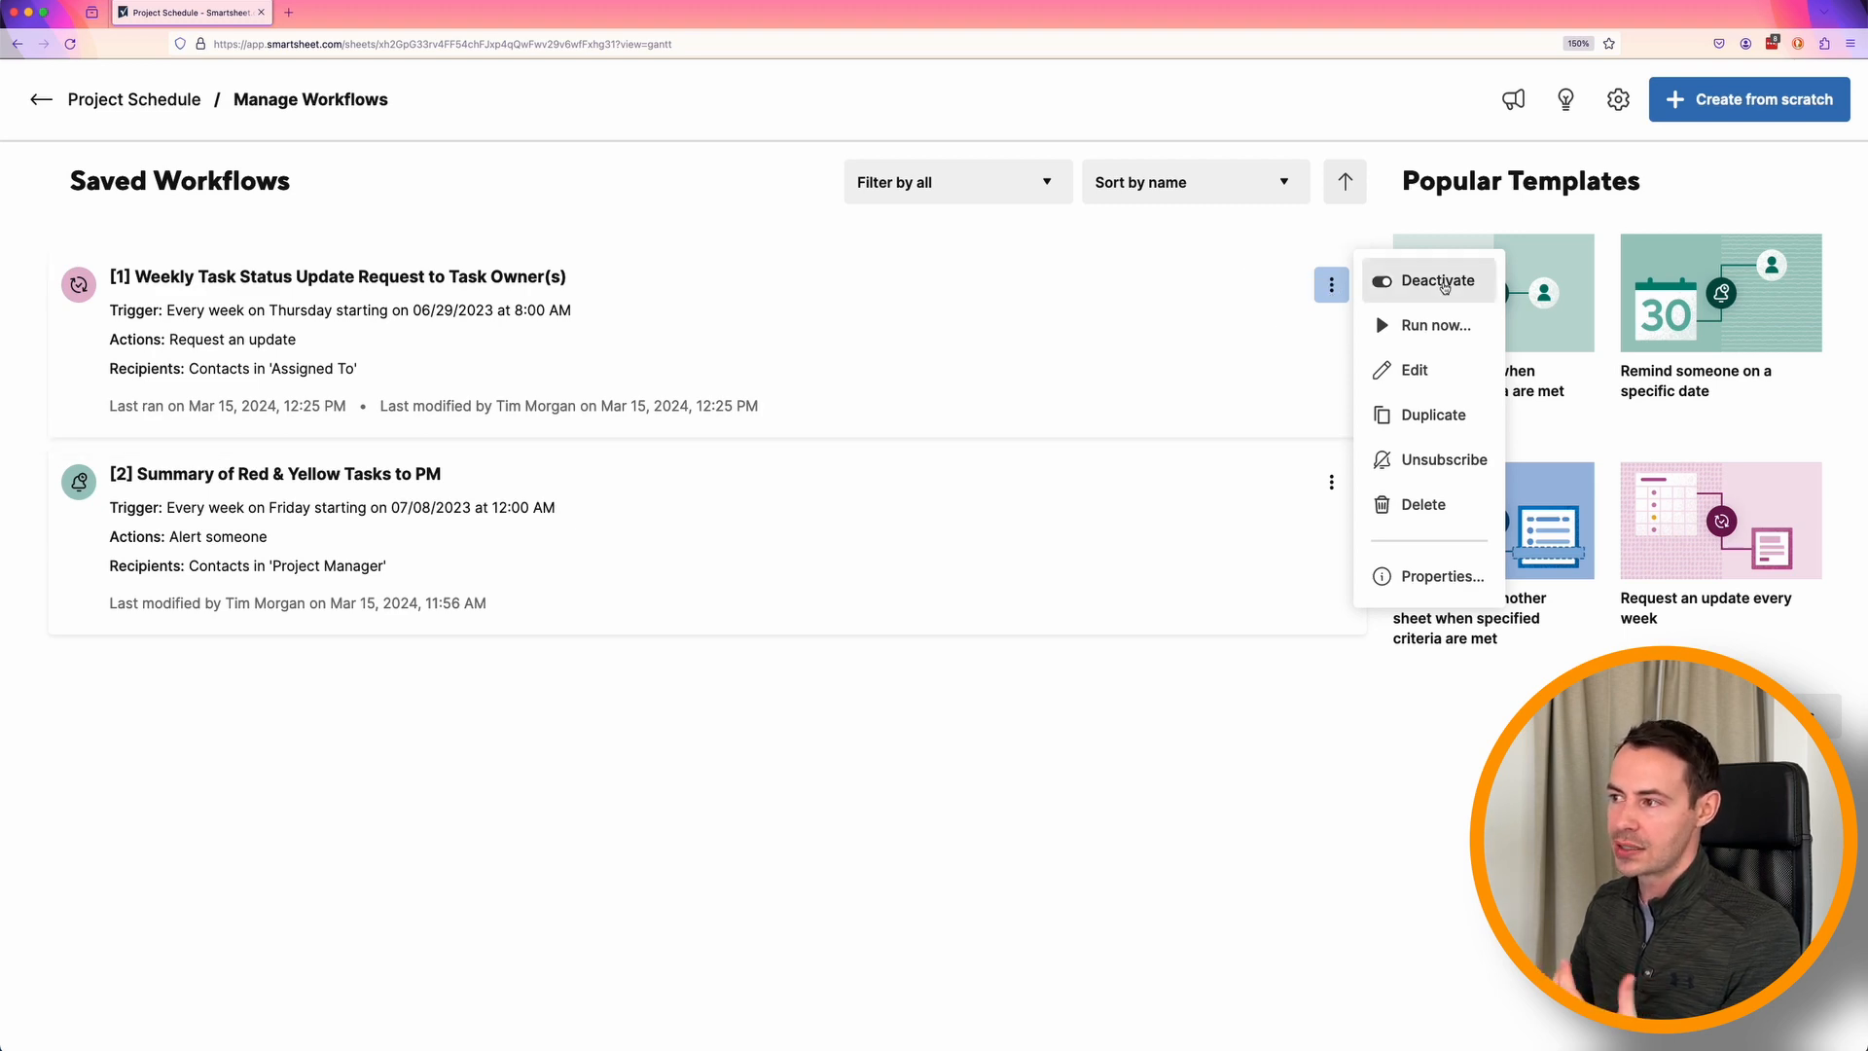
{"action": "left_click", "coordinate": [1444, 284]}
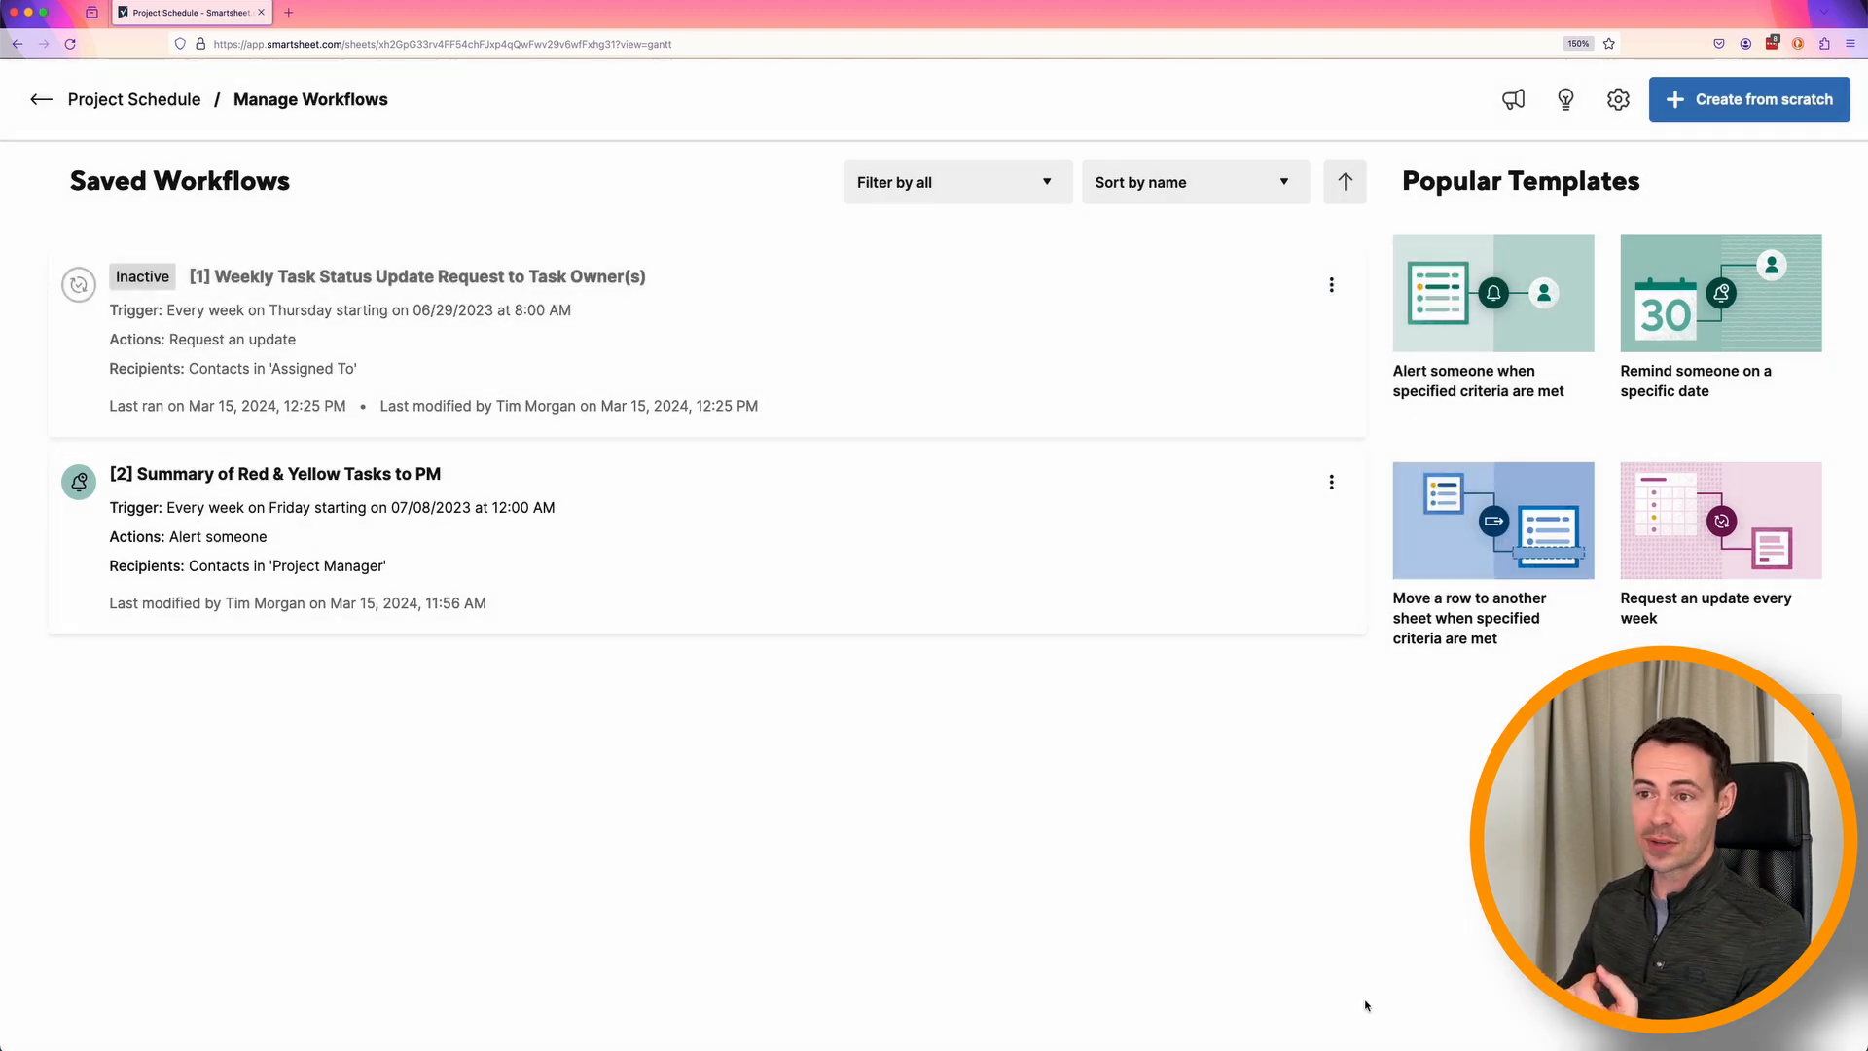